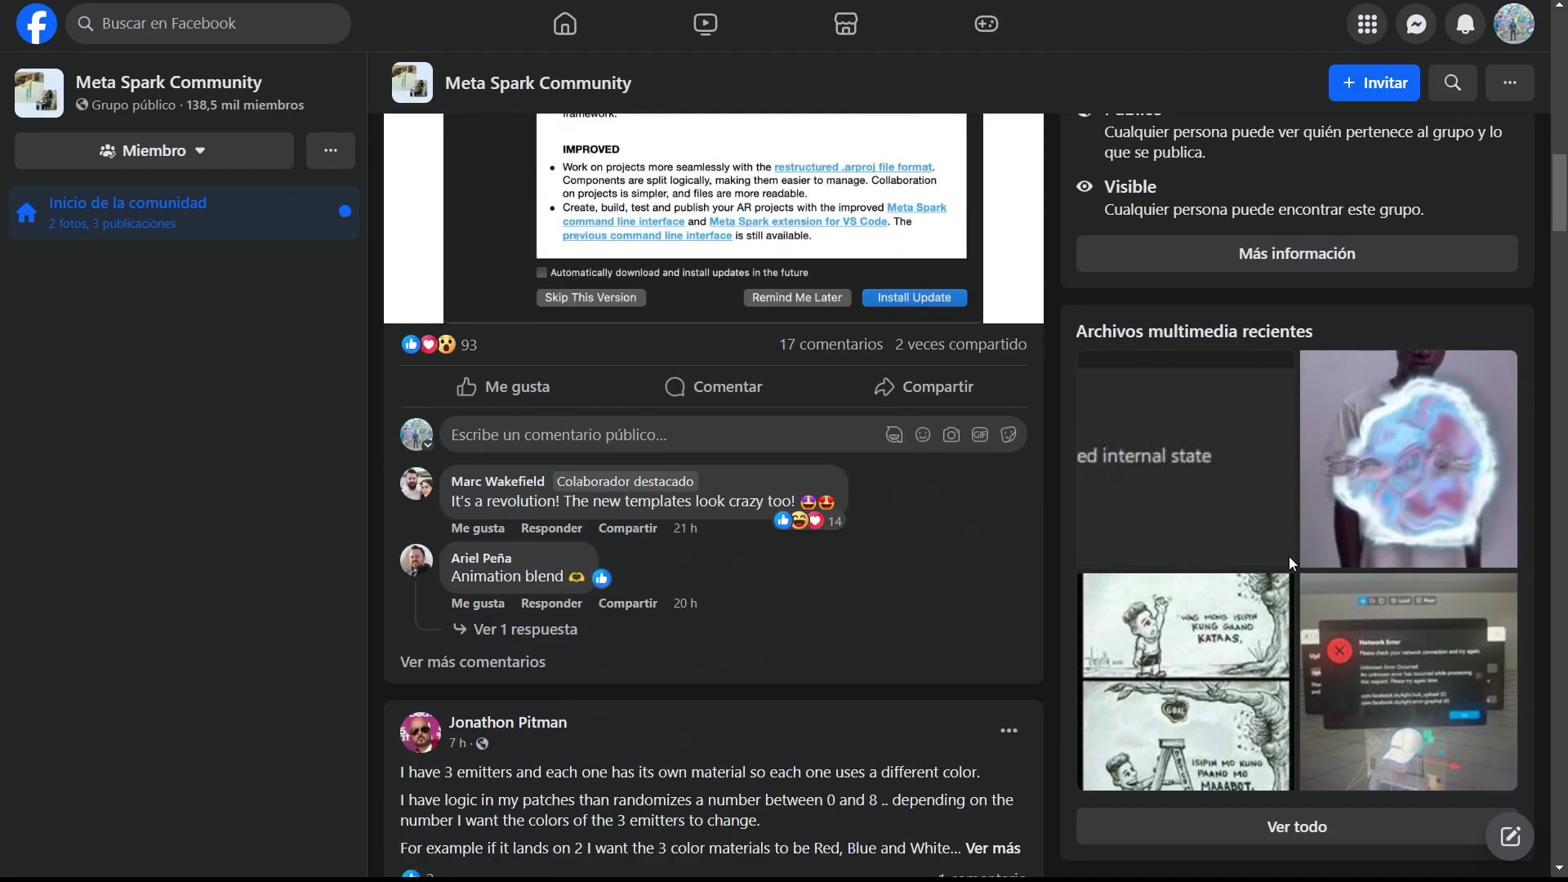
scroll(1289, 556, "down", 6)
scroll(1290, 557, "down", 6)
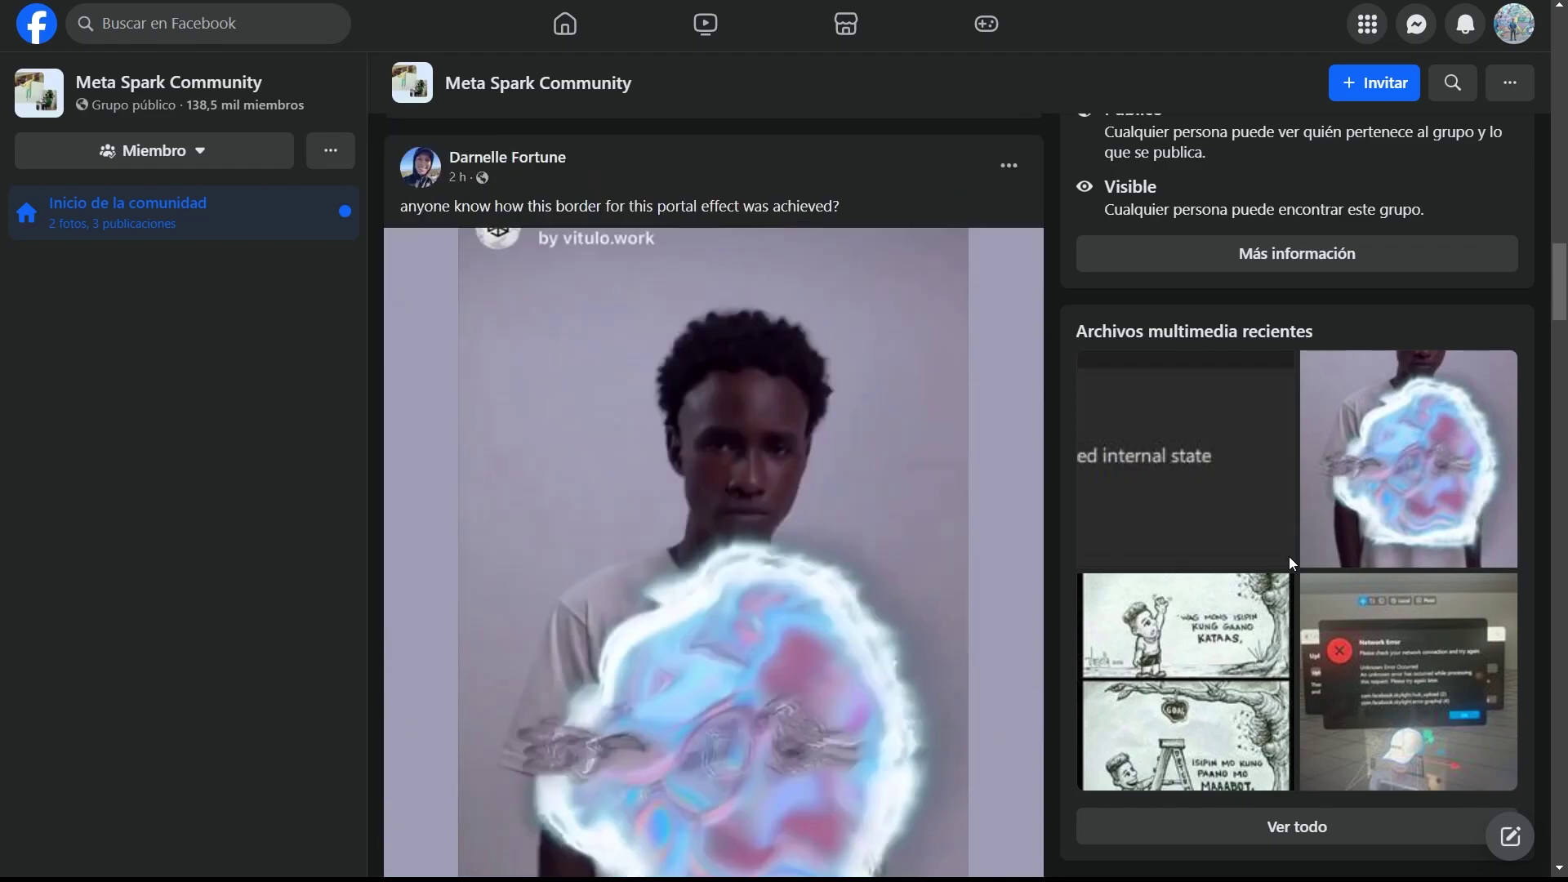
scroll(1289, 563, "down", 5)
scroll(1289, 563, "down", 5)
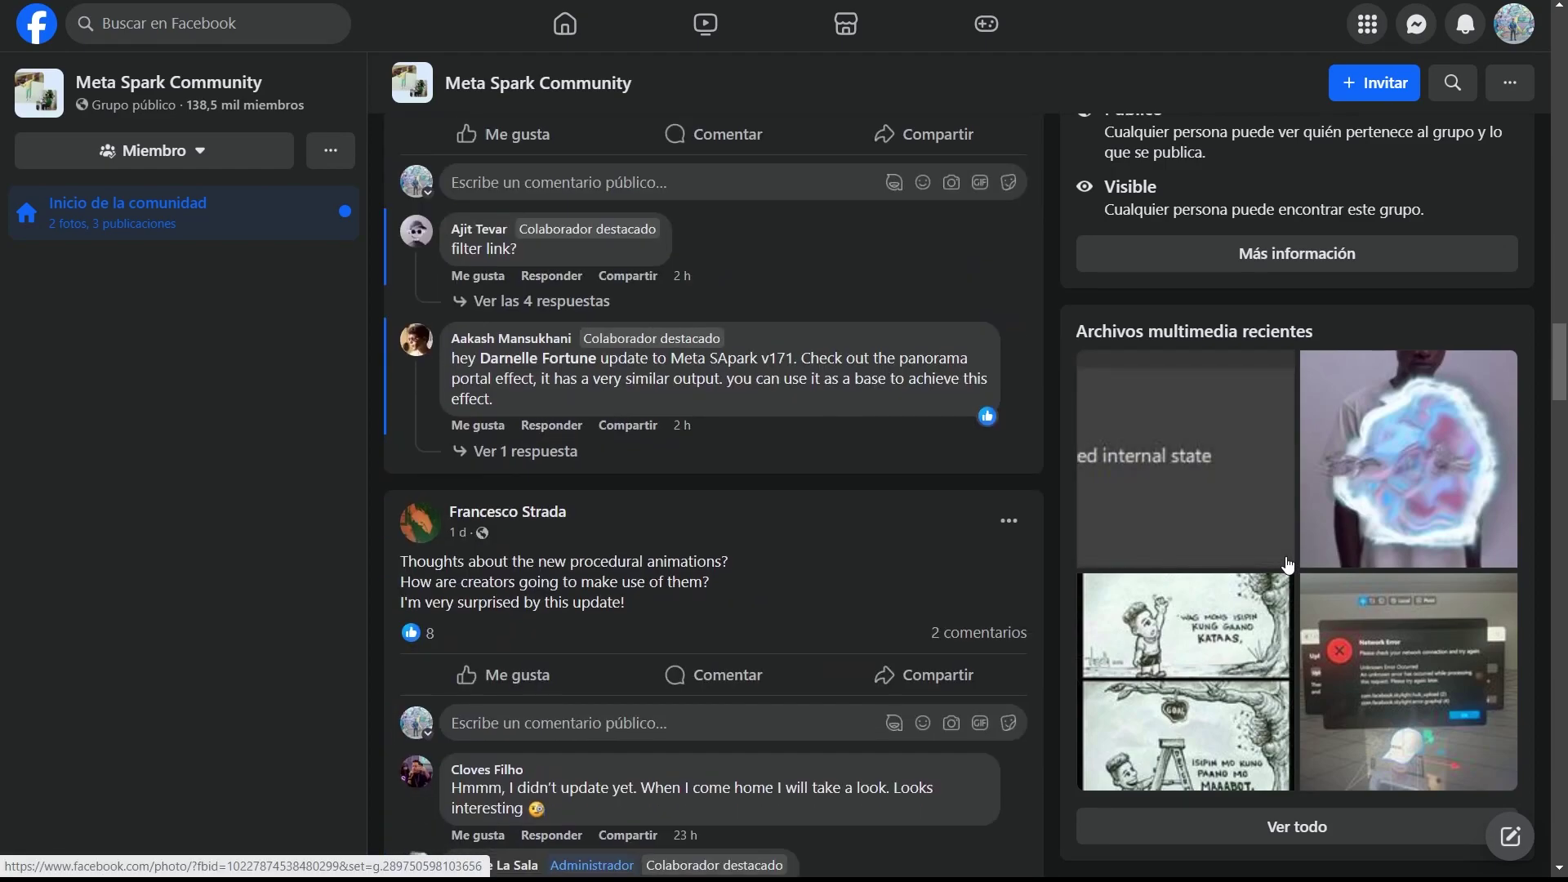
scroll(1289, 564, "down", 5)
scroll(1288, 564, "down", 3)
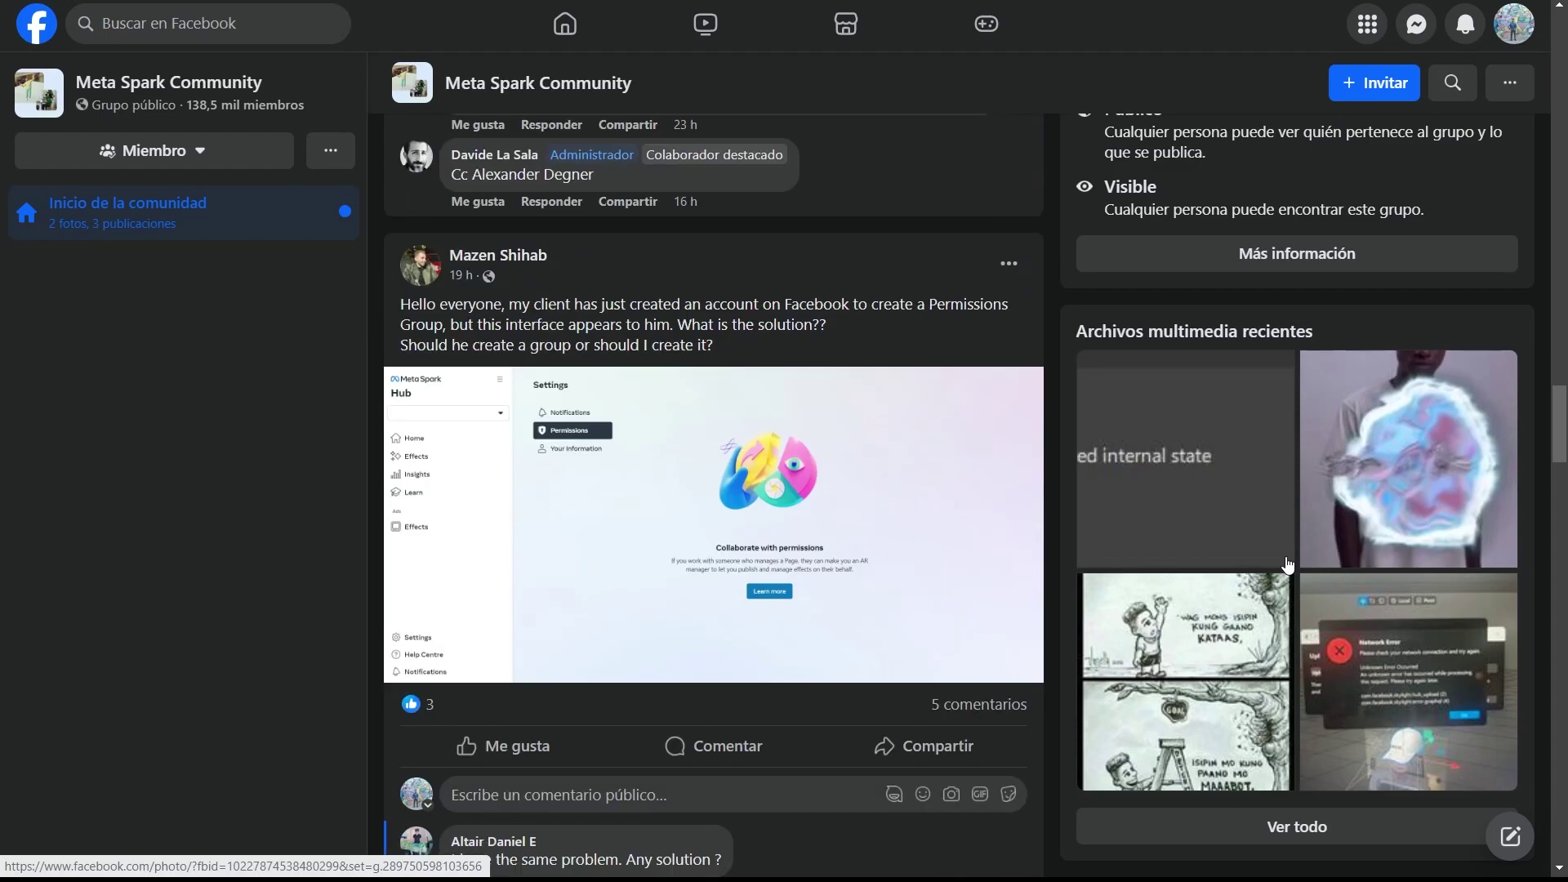
scroll(1288, 563, "down", 5)
scroll(1288, 563, "down", 6)
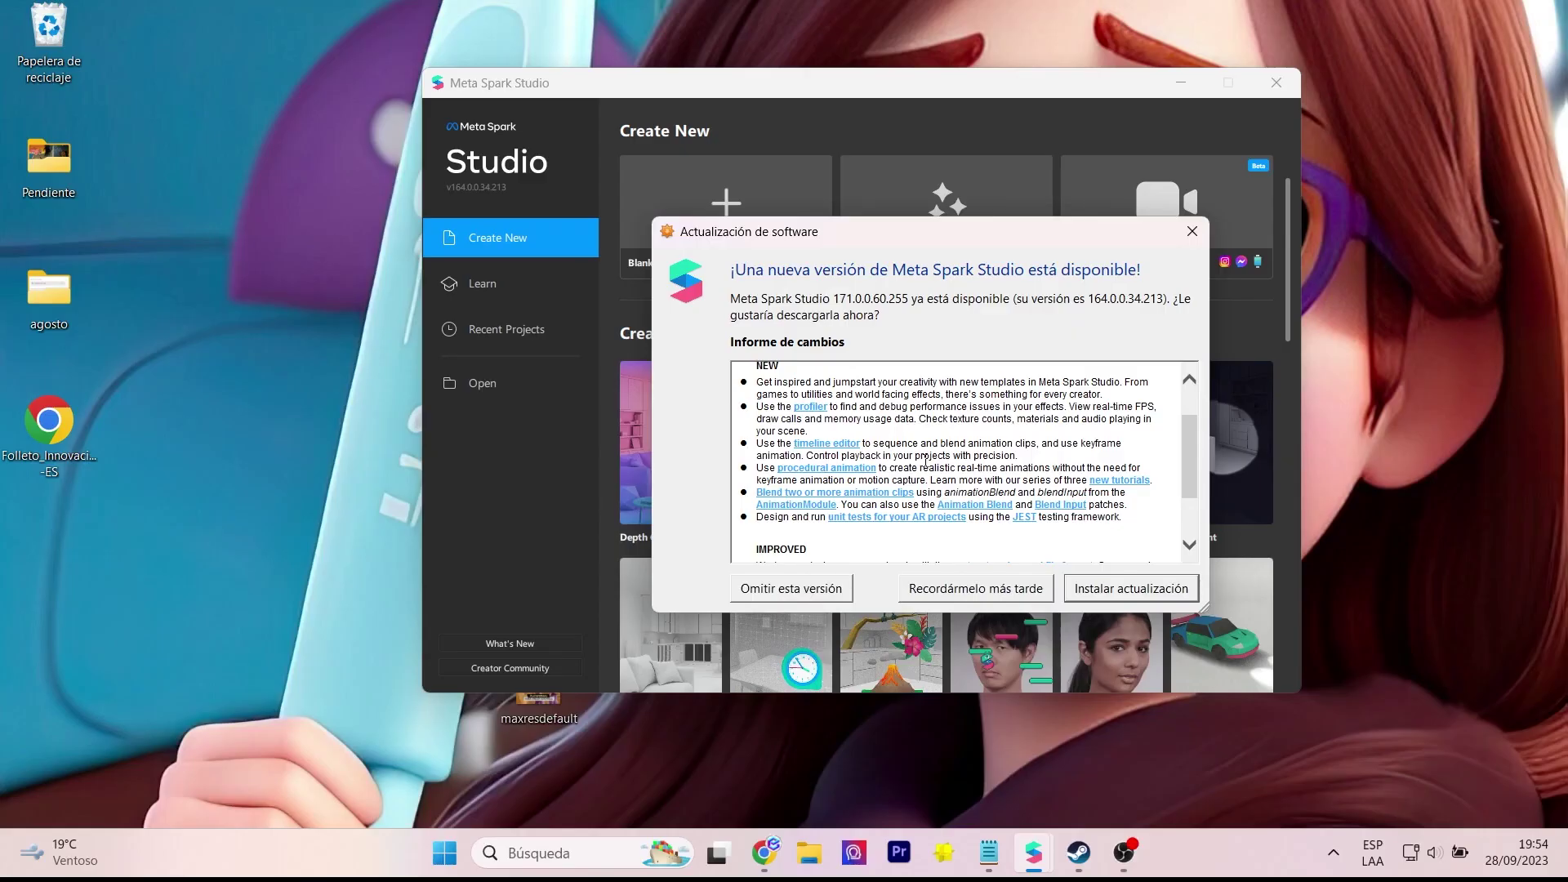
Review the change log and install the Meta Spark Studio 171.0.0.60.255 update
scroll(999, 466, "down", 1)
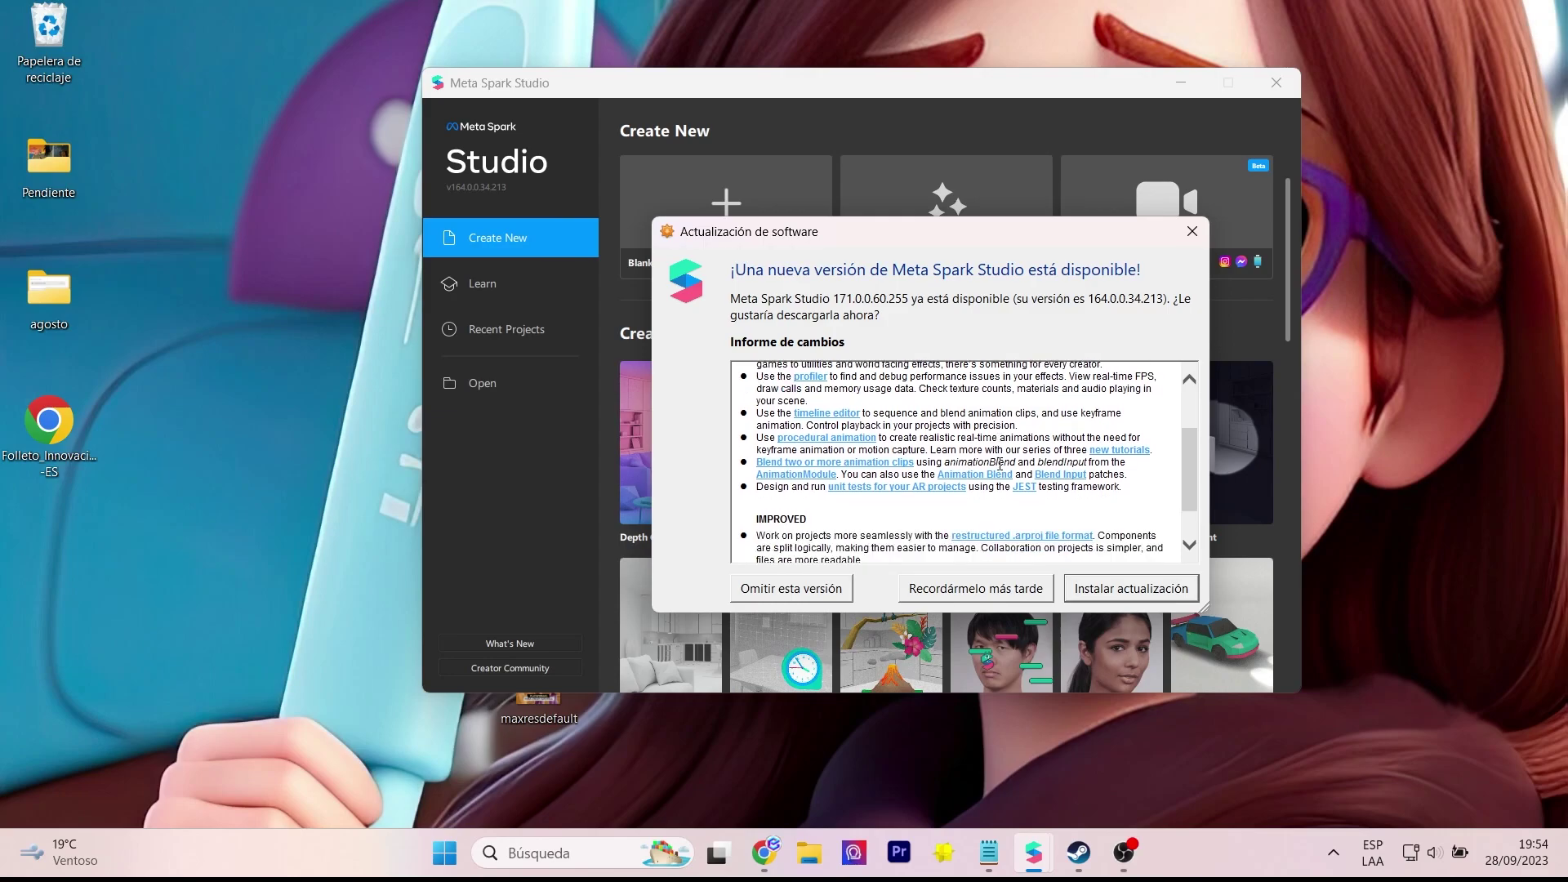
scroll(1002, 500, "down", 2)
scroll(1001, 500, "up", 3)
scroll(1002, 499, "up", 2)
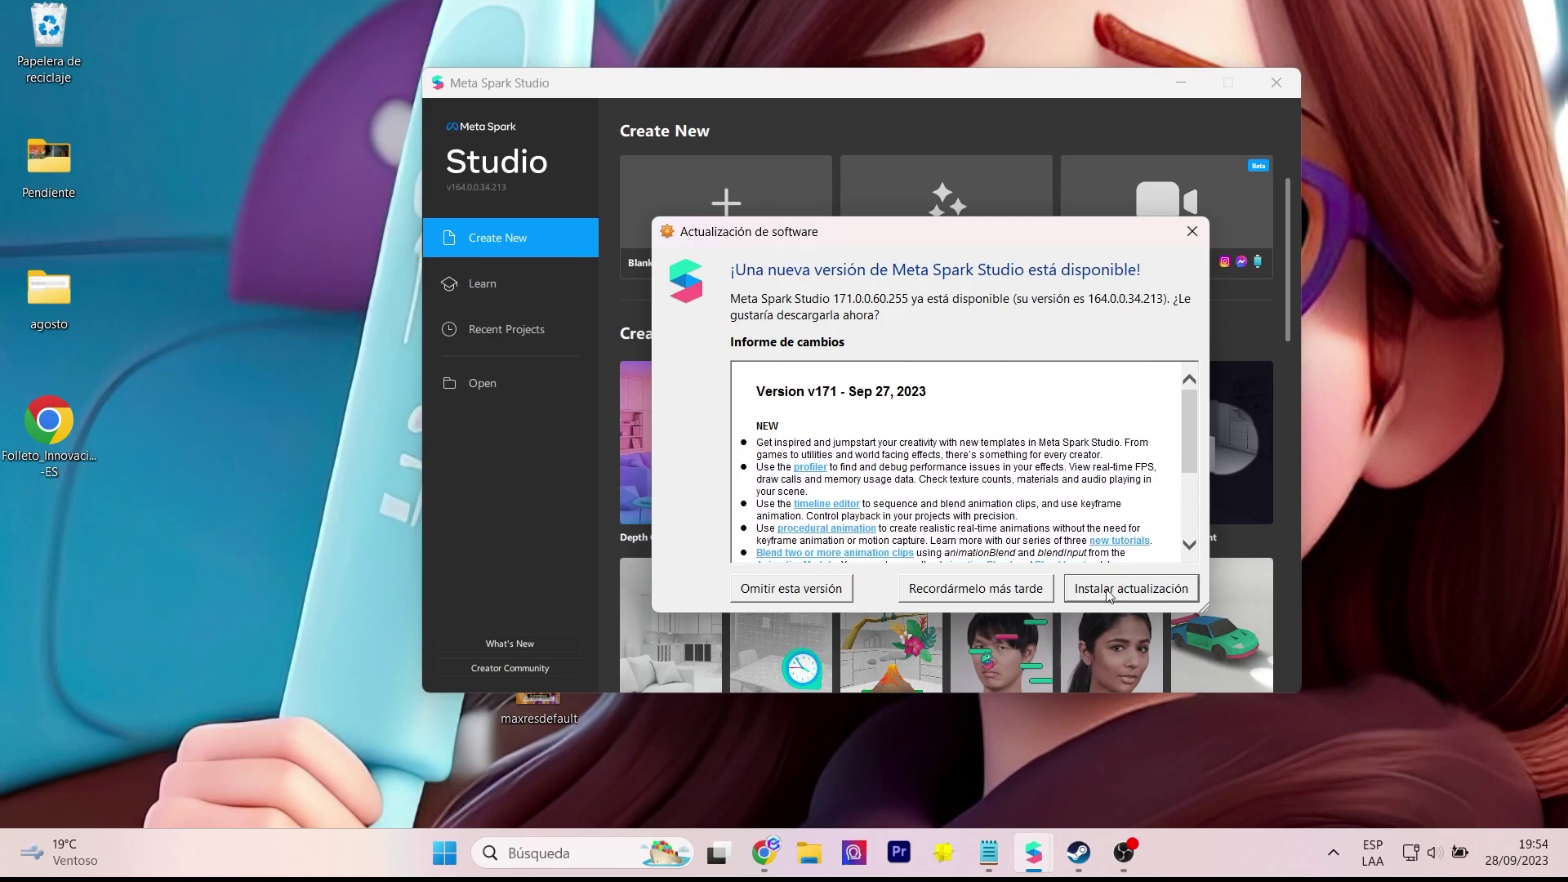
left_click(1108, 593)
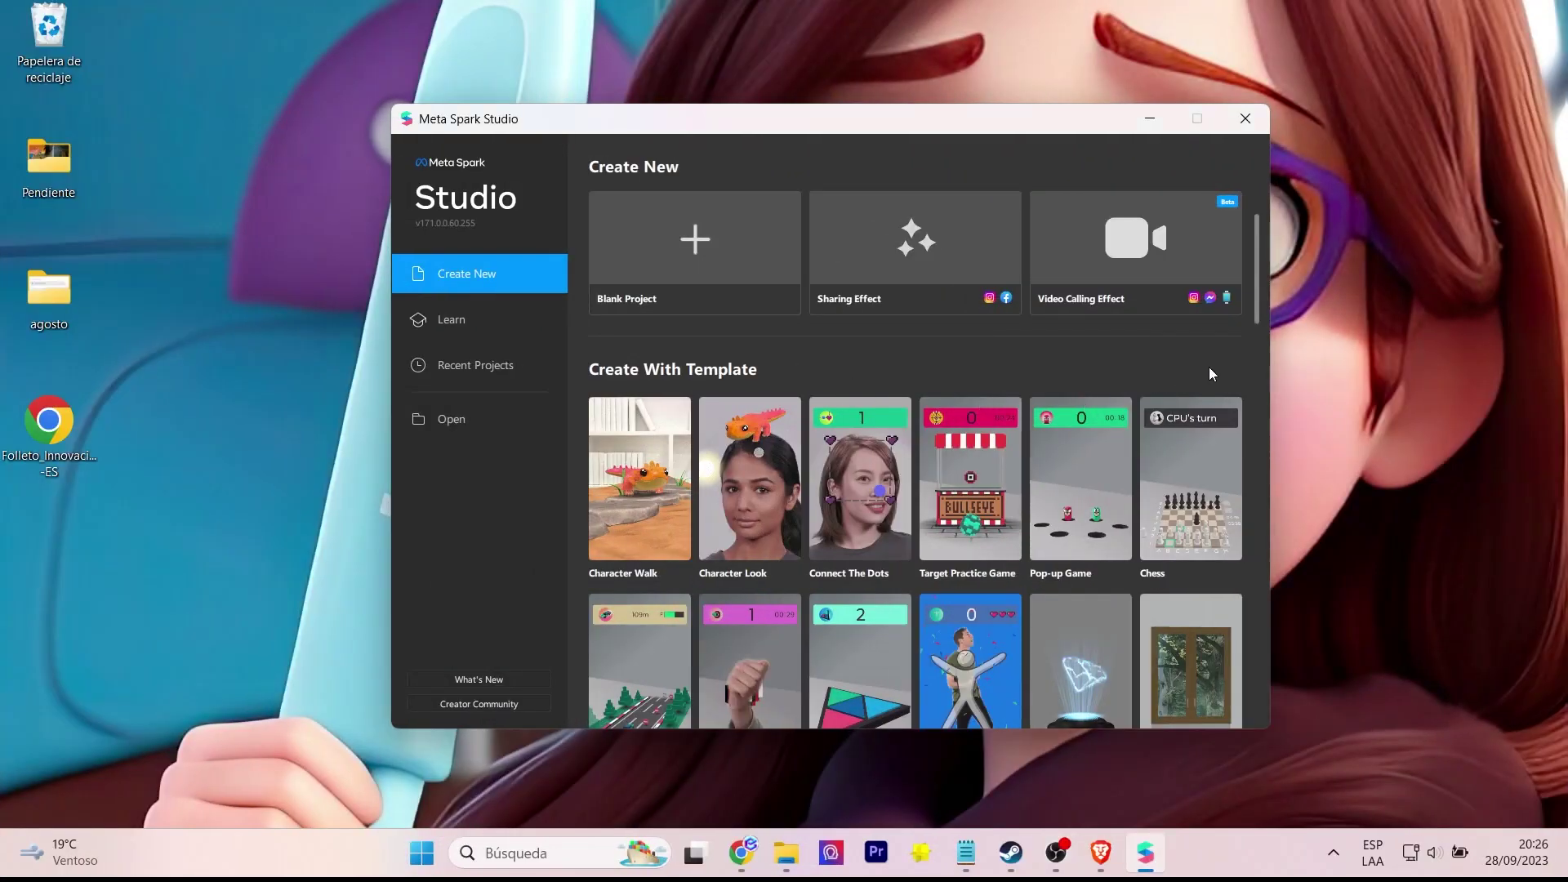
Browse the v171 template gallery for Character Walk, 360 Panorama Painter and Terraform
scroll(1242, 361, "down", 1)
scroll(1242, 361, "down", 1)
scroll(1242, 361, "down", 2)
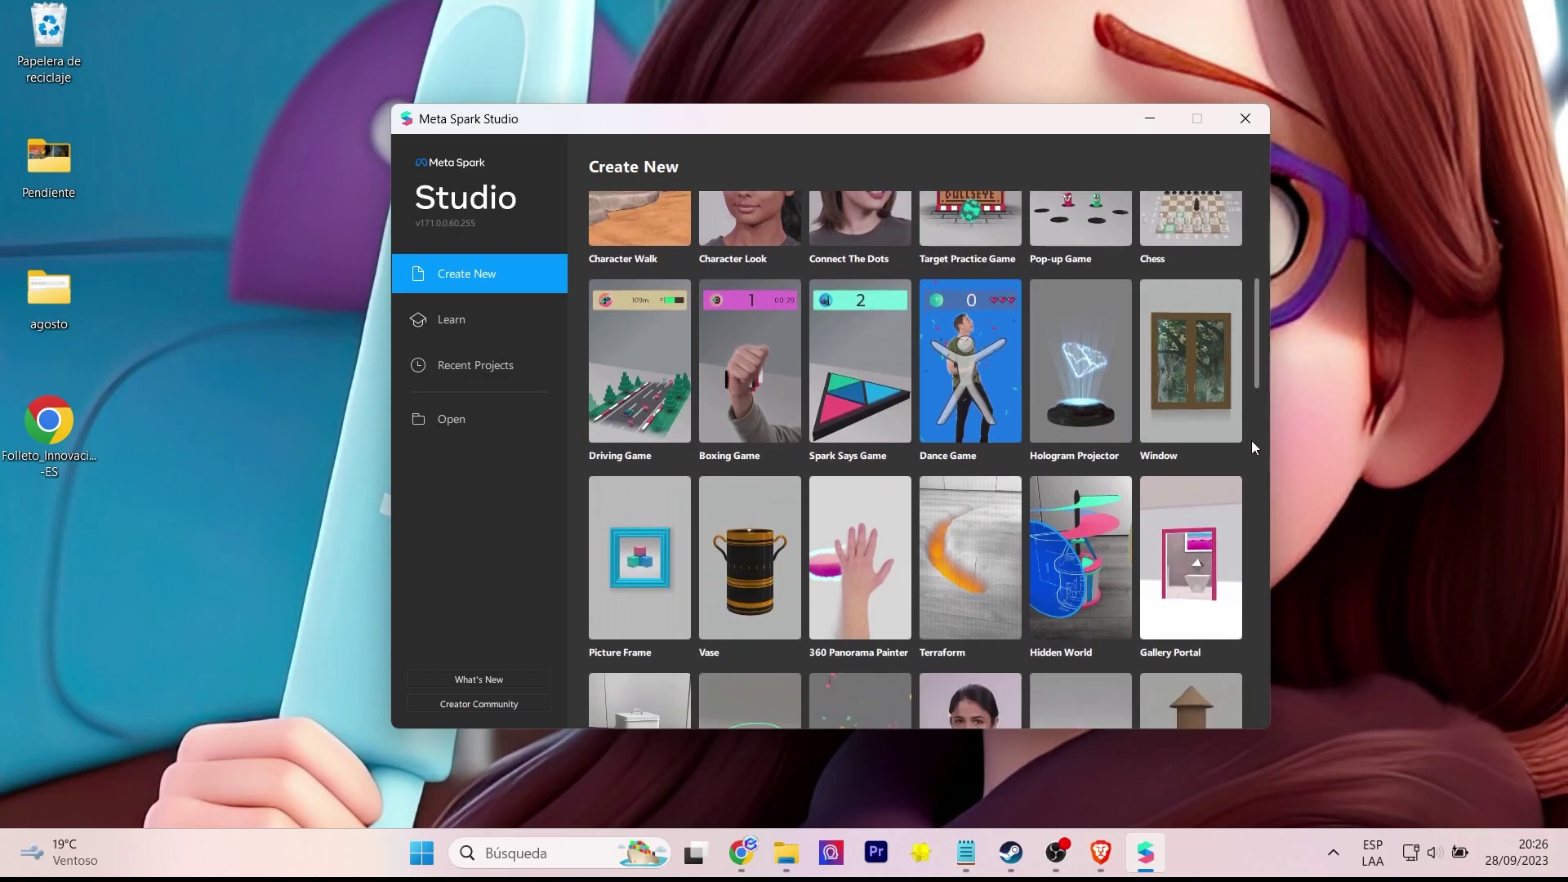
scroll(1243, 446, "down", 2)
scroll(1243, 448, "down", 2)
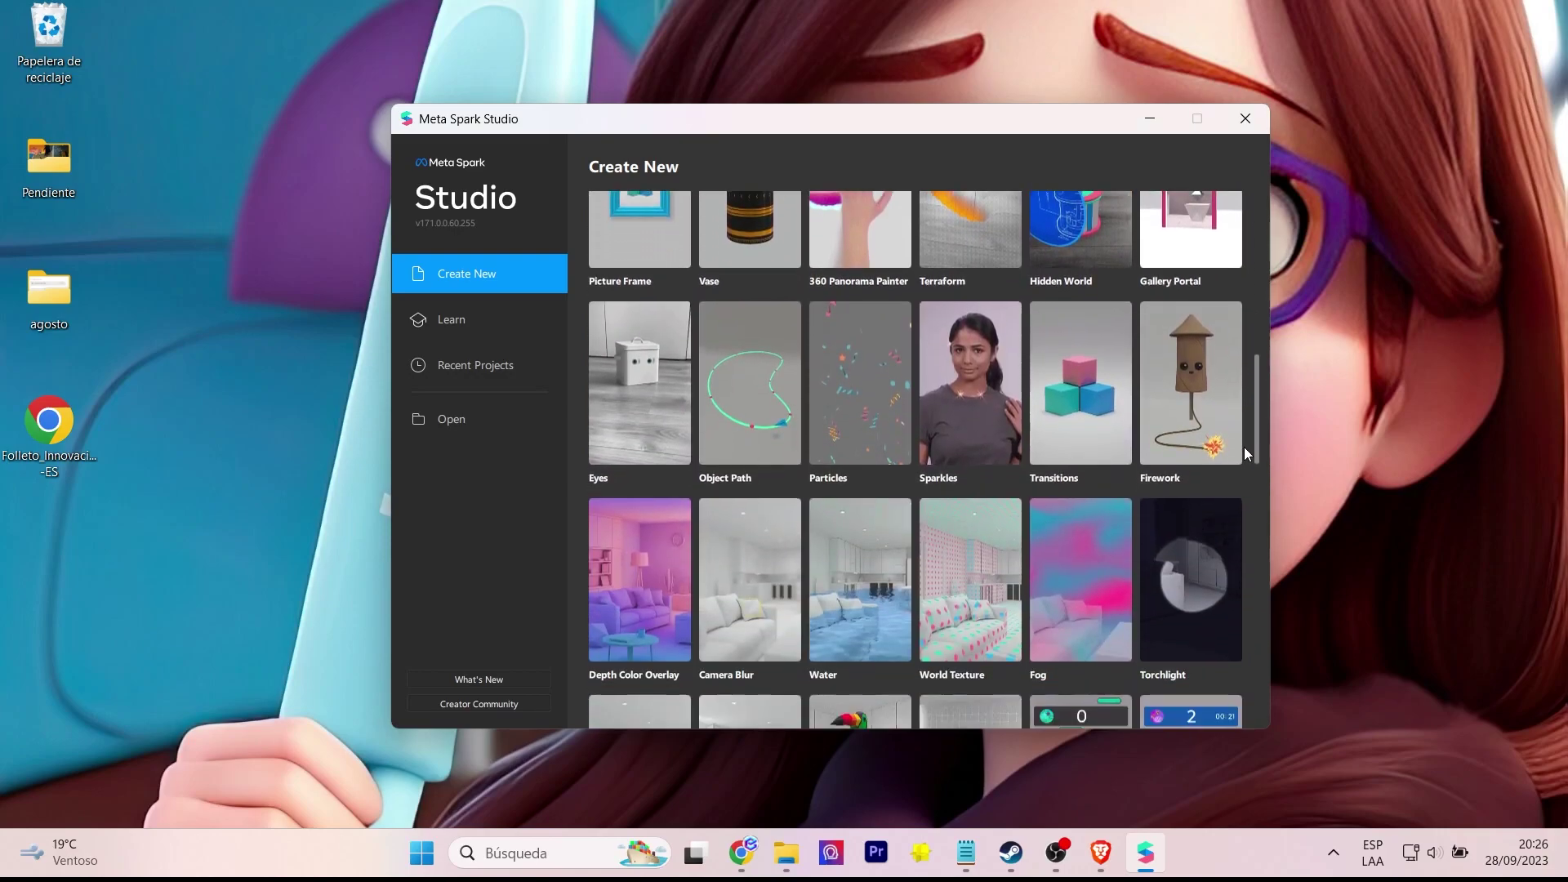
scroll(1245, 449, "up", 2)
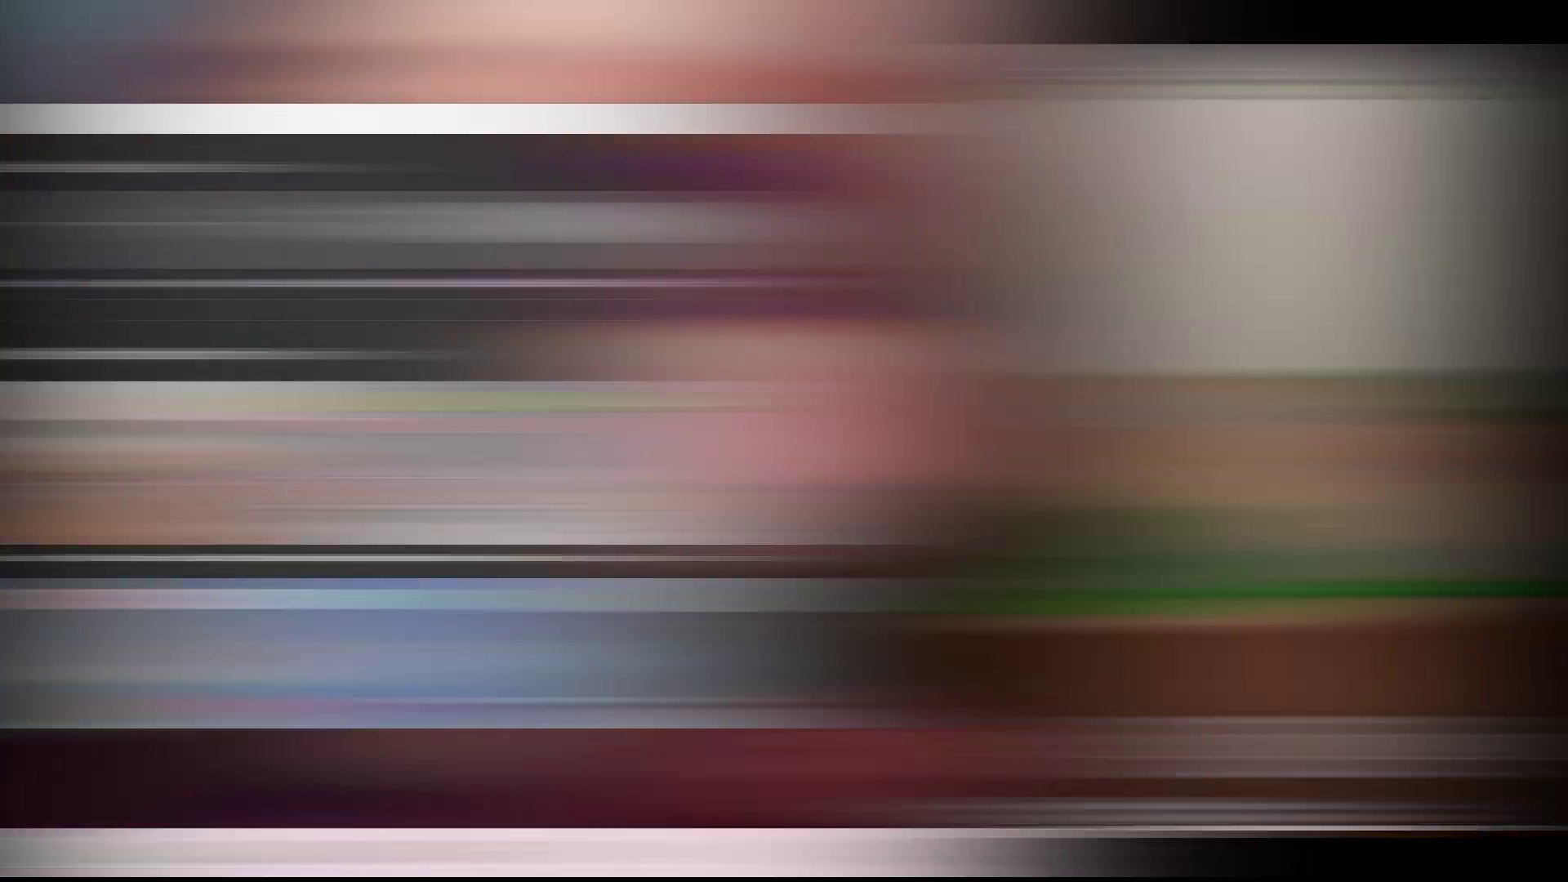
mouse_move(639, 463)
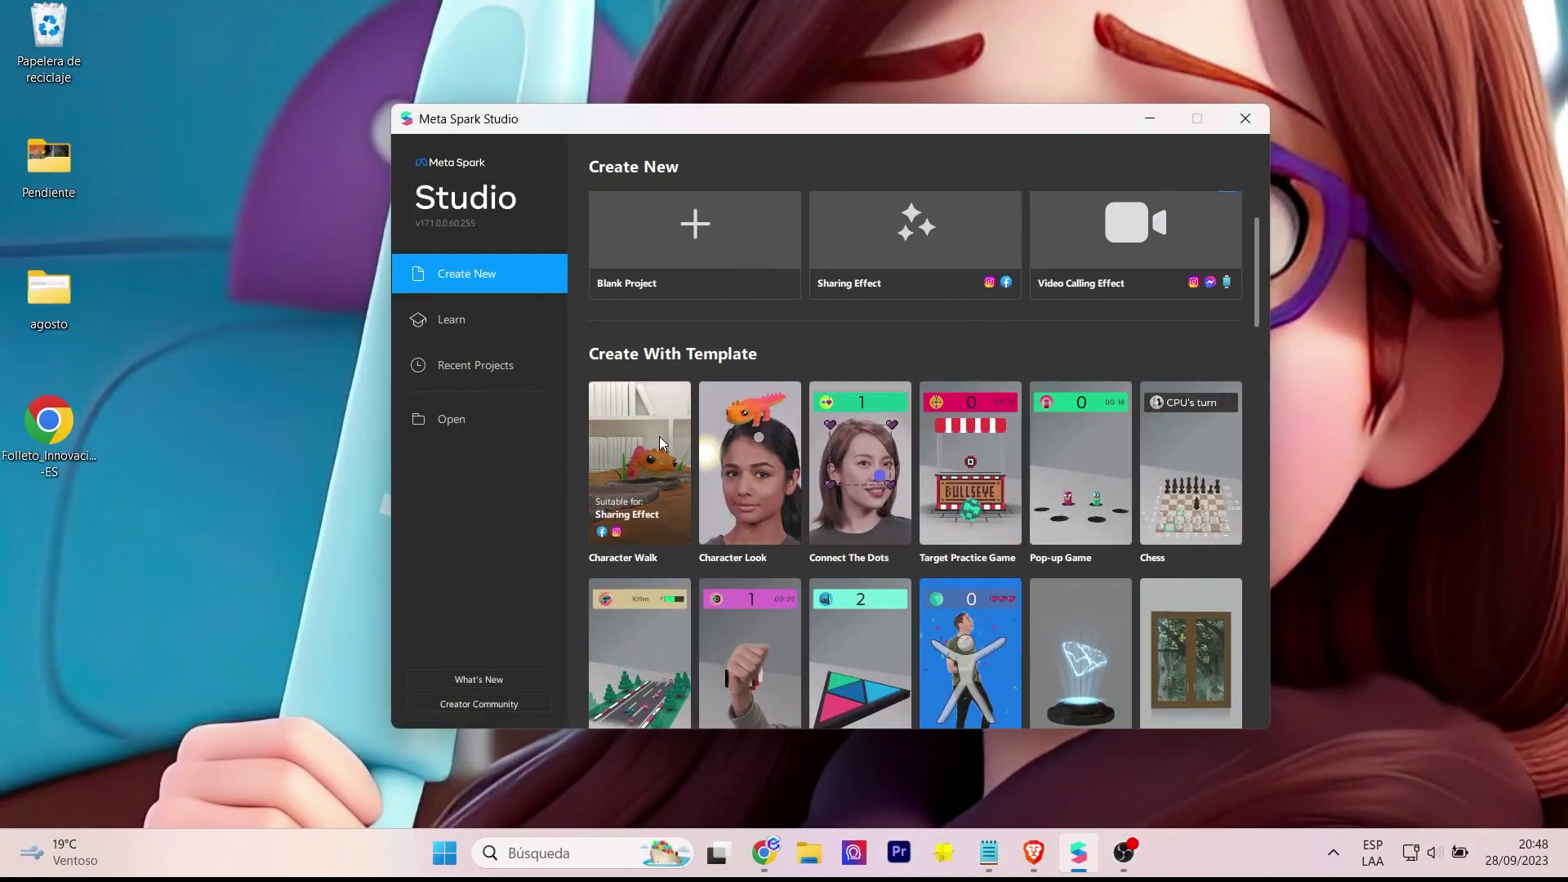
Start a Character Walk project with the editor maximized and the simulator preview enlarged
left_click(660, 437)
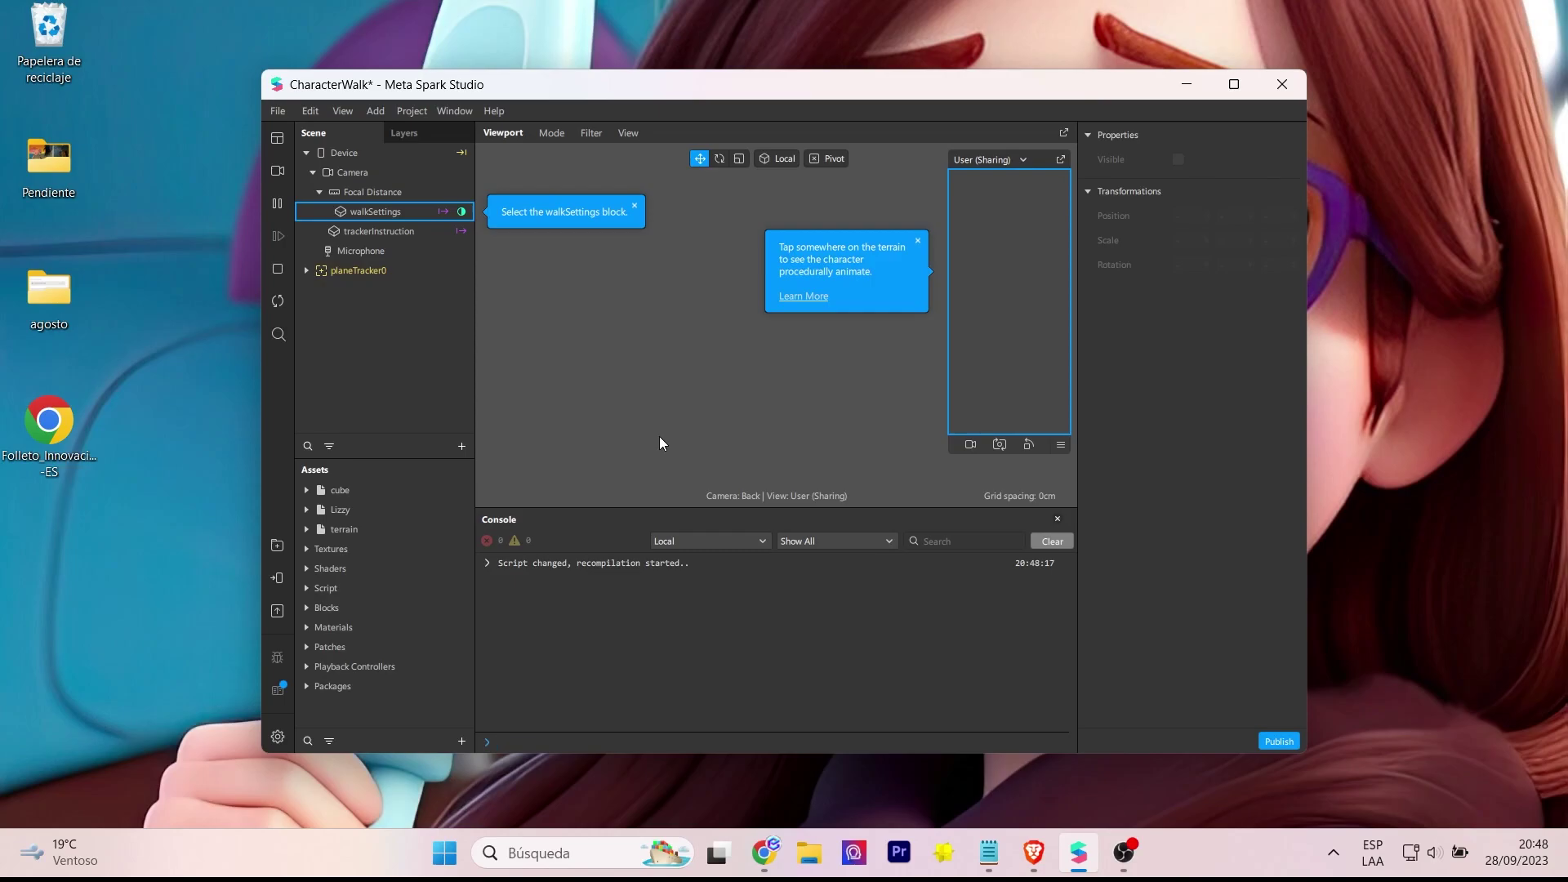
left_click(1234, 85)
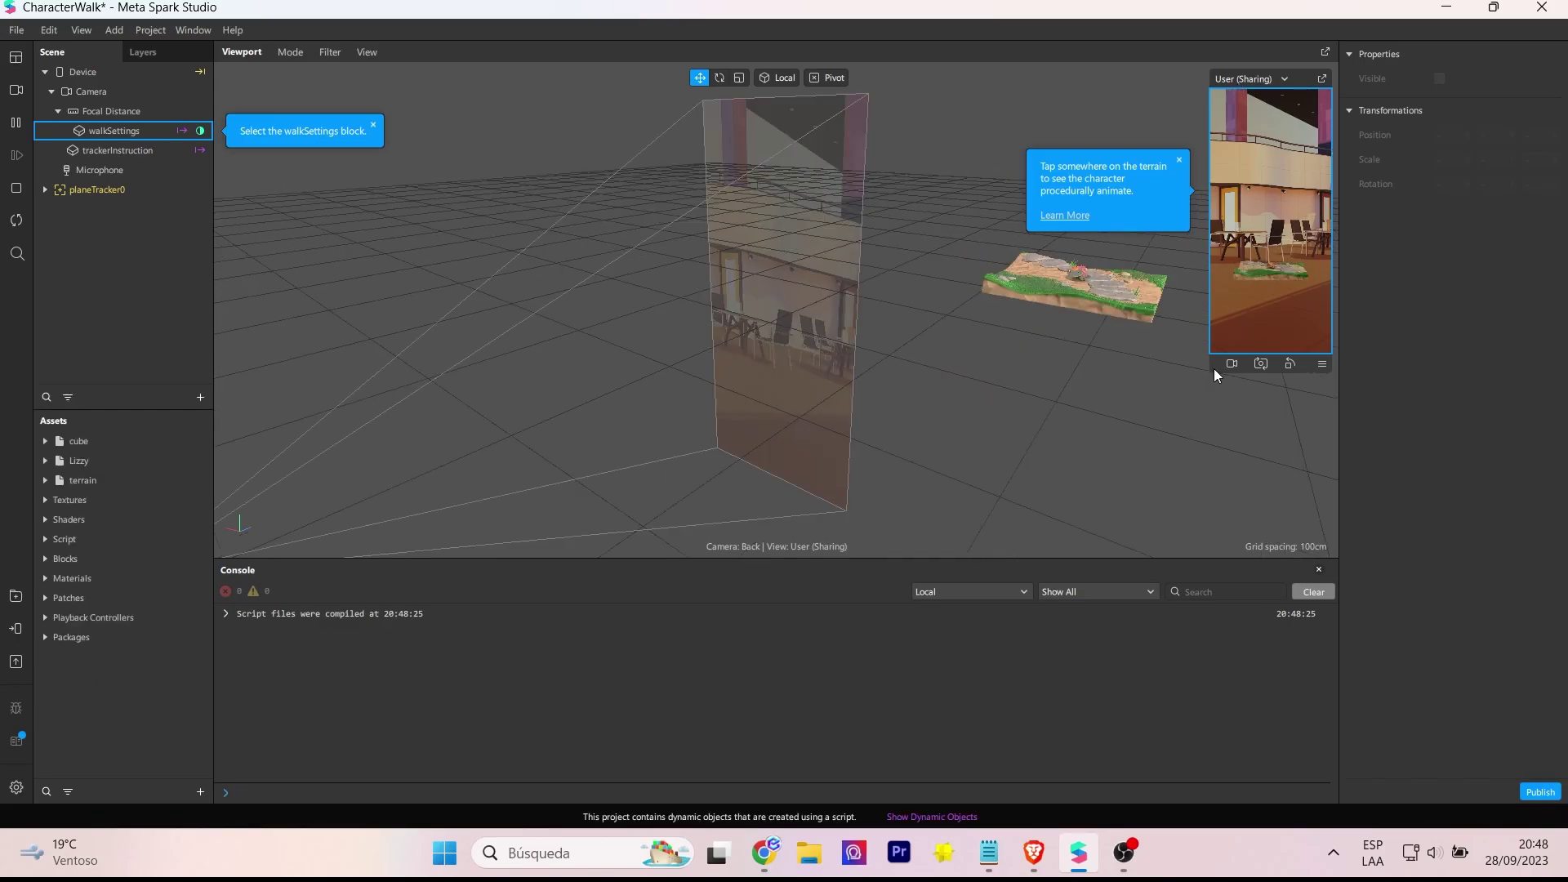
left_click_drag(1210, 353, 1103, 496)
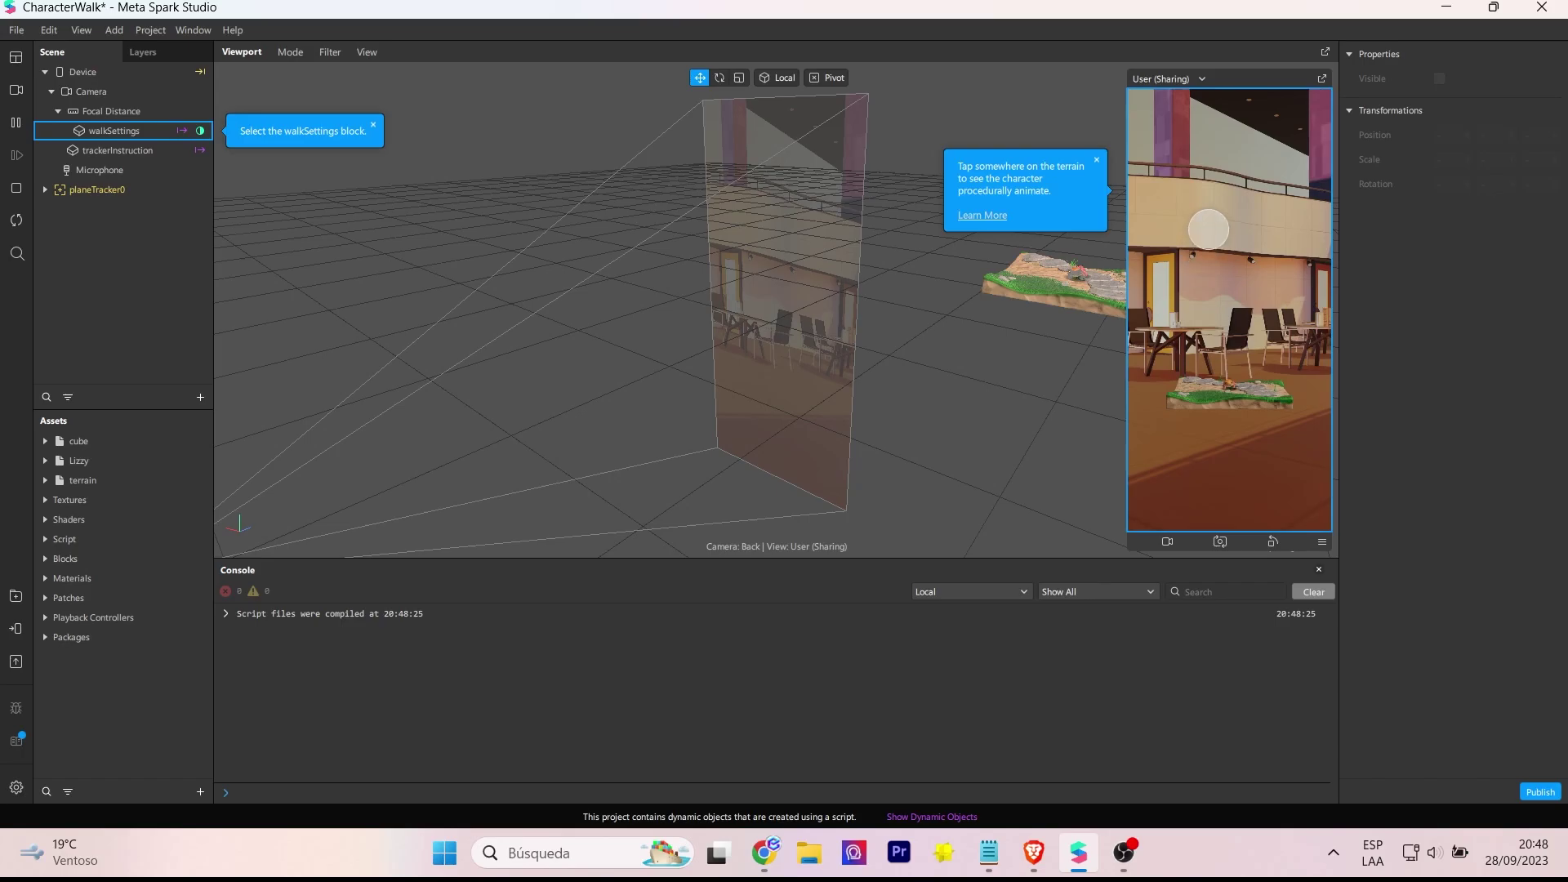
Inspect trackerInstruction, then expand planeTracker0 and manipulationReticle down to characterObjects
left_click(117, 152)
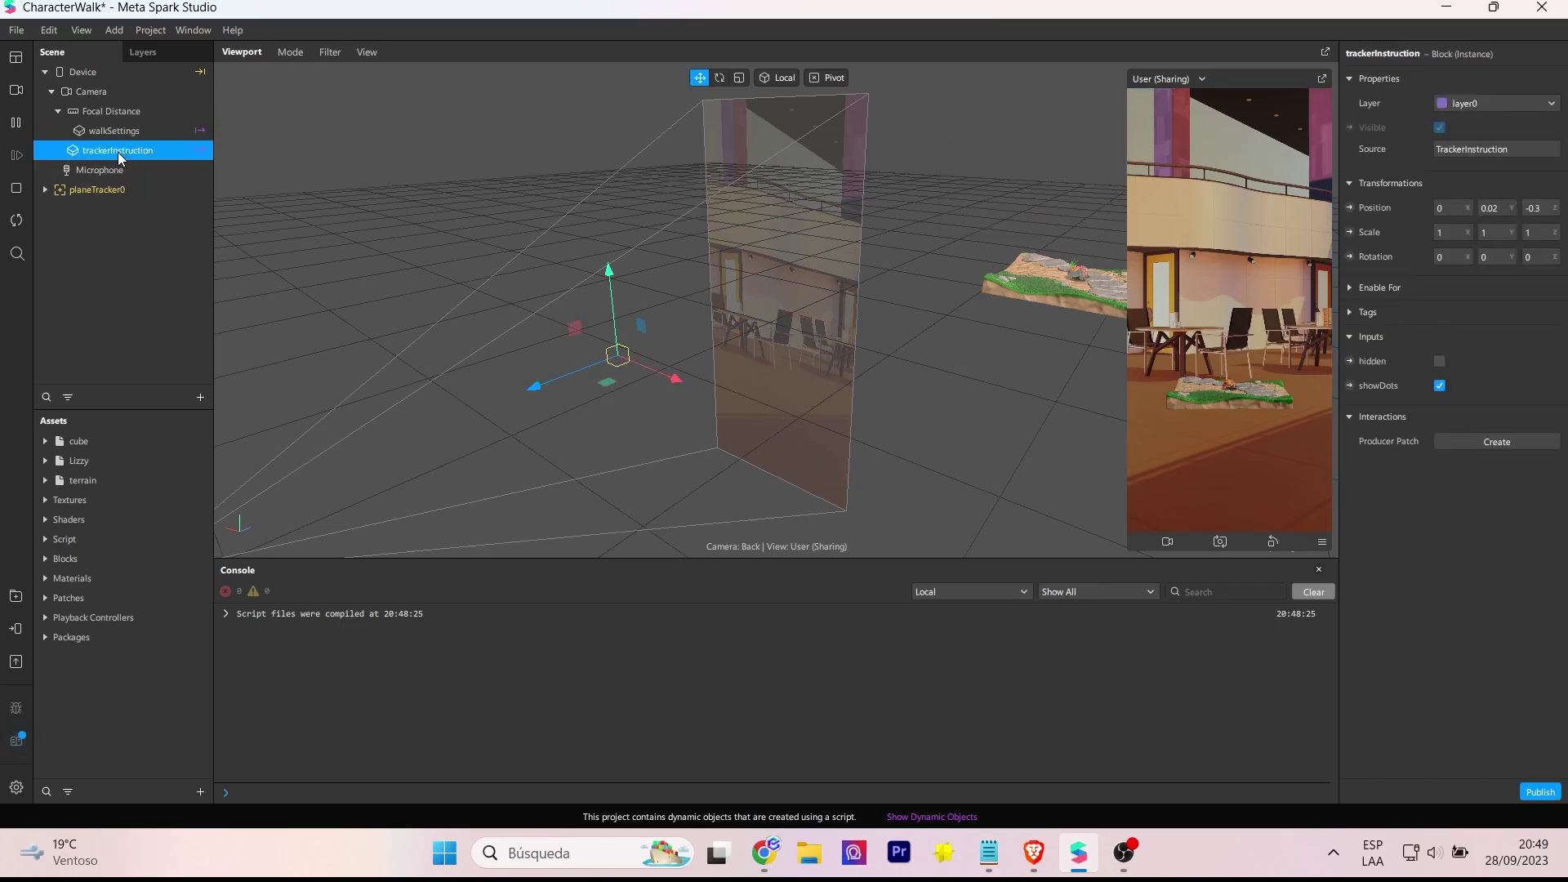
left_click(45, 189)
left_click(59, 228)
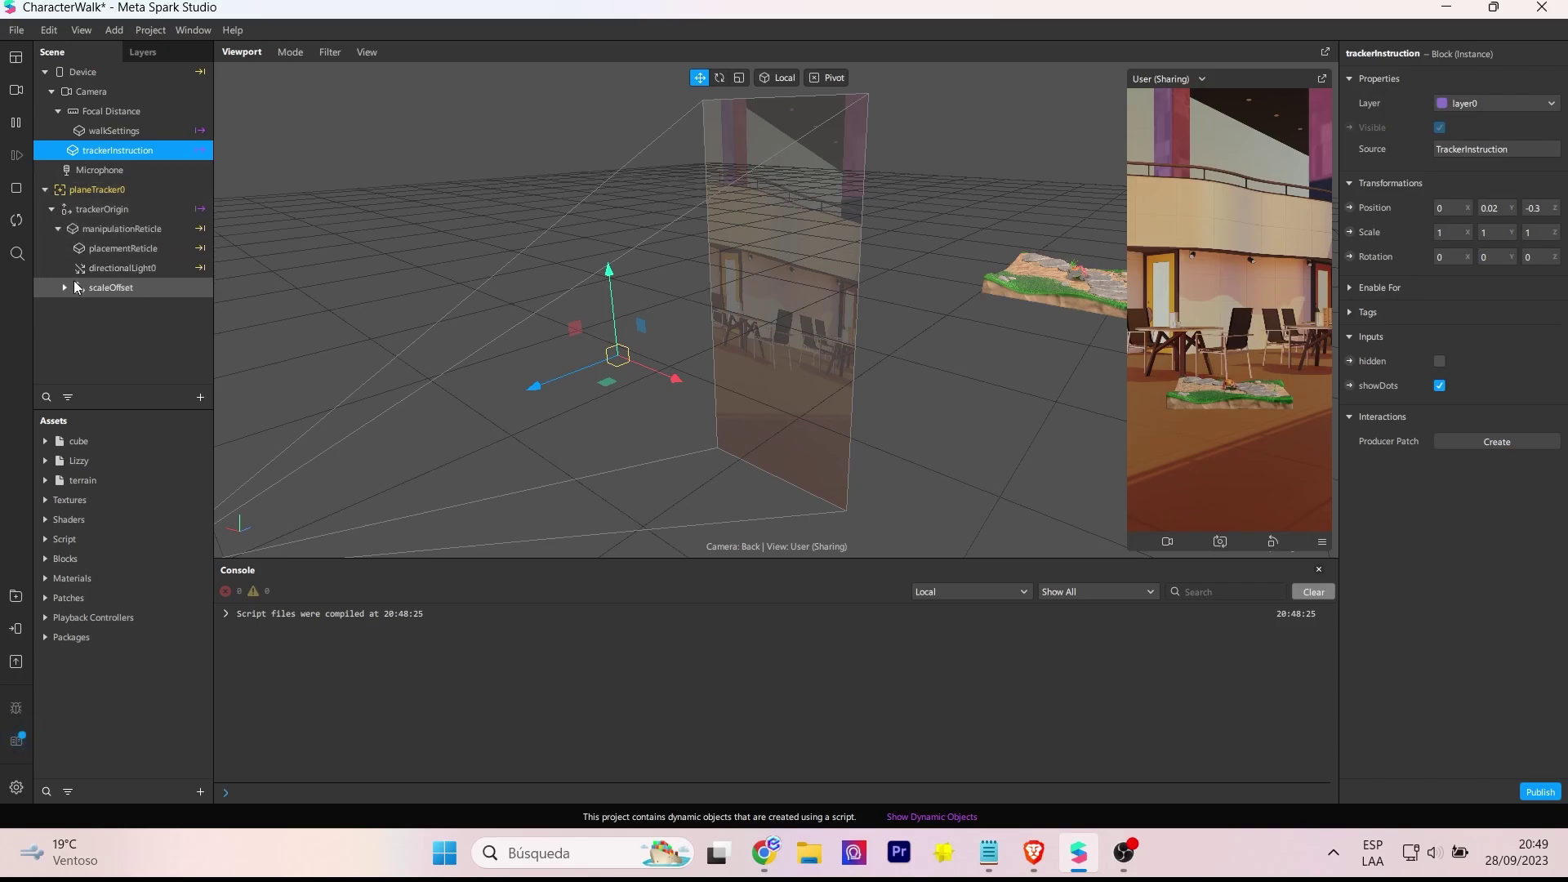
left_click(67, 328)
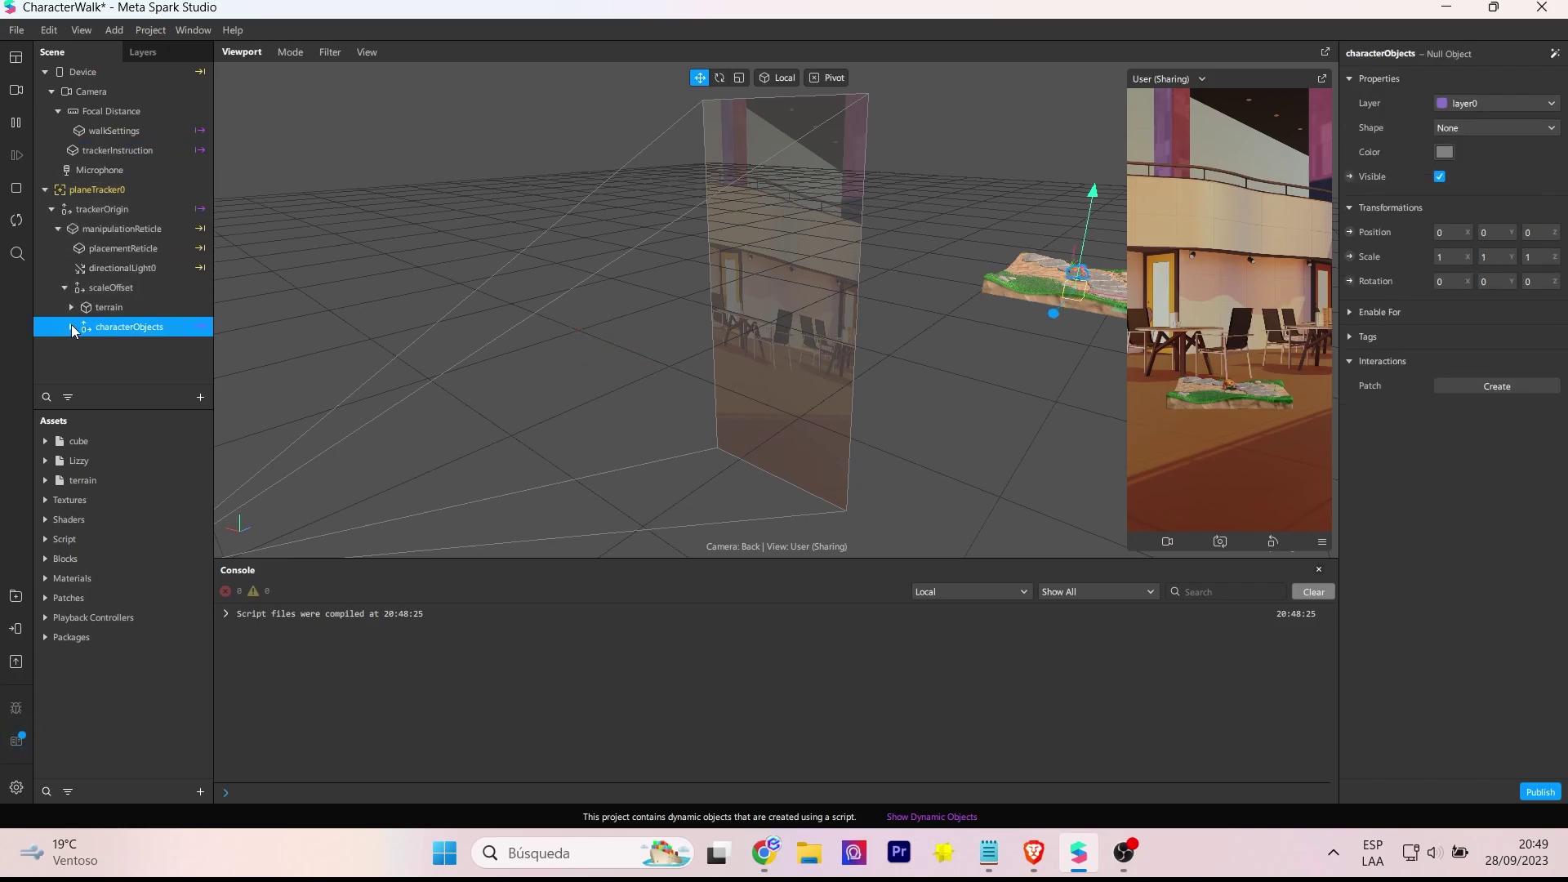
left_click(71, 327)
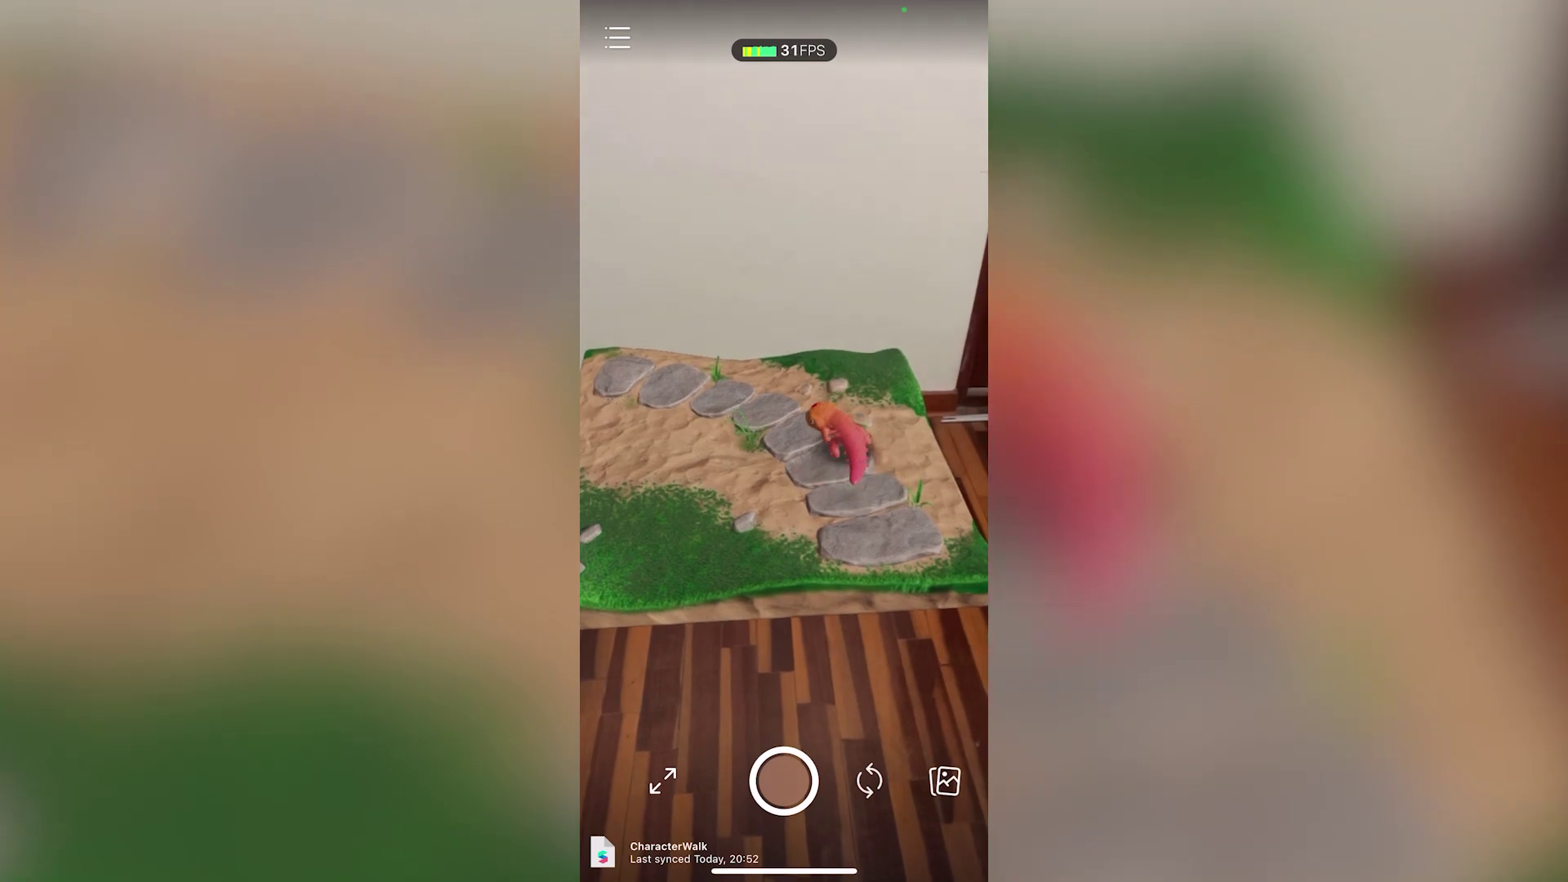
Tap the stones in the preview so the lizard walks along the path there
left_click(904, 542)
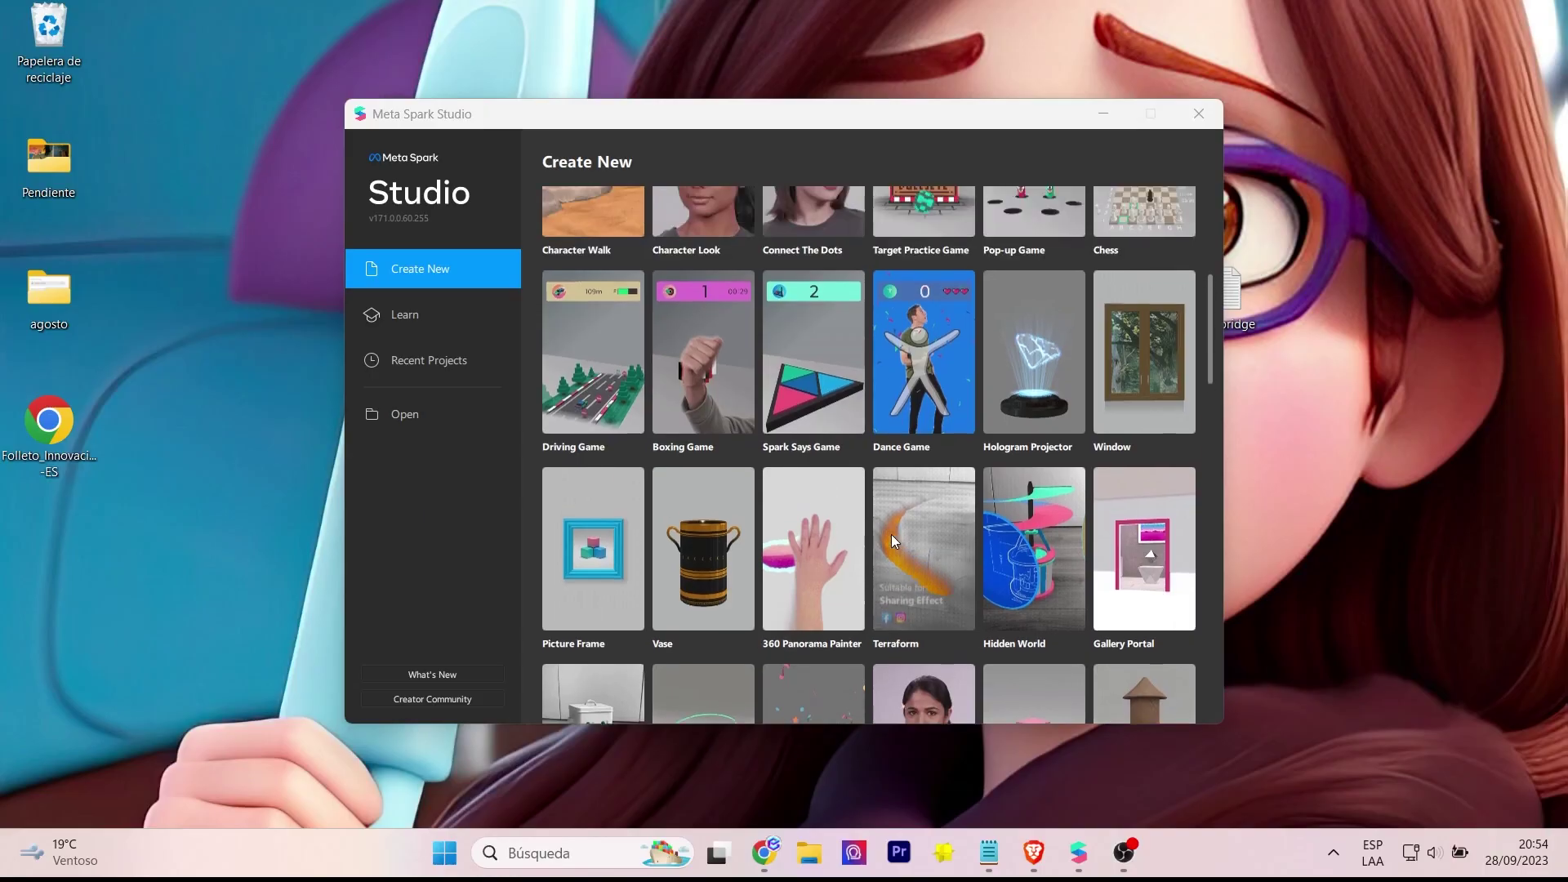
scroll(890, 534, "up", 10)
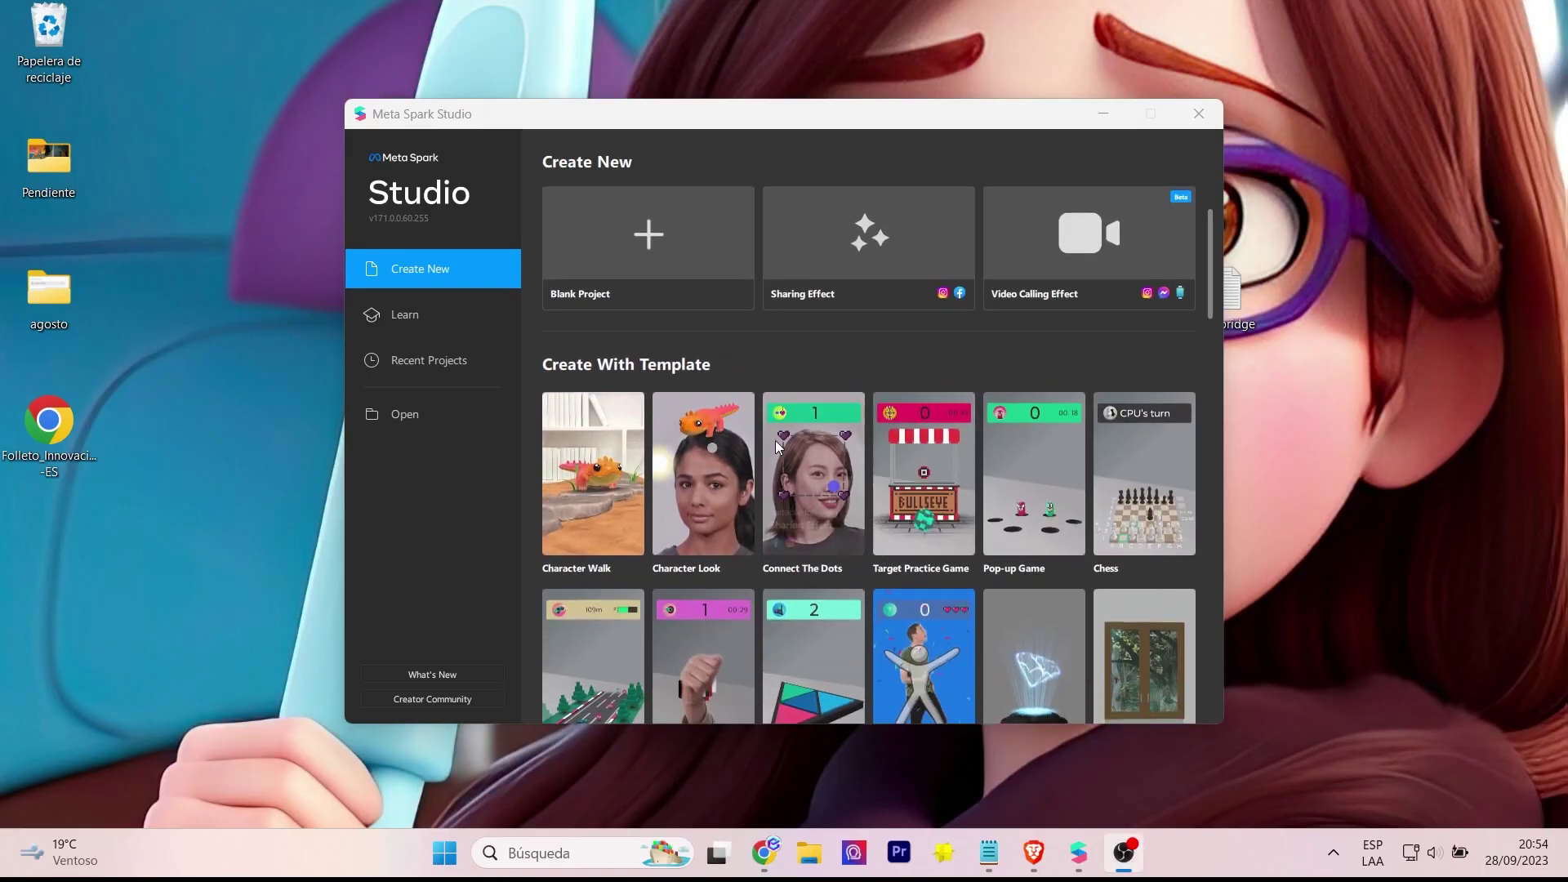
Scroll the template grid and start a 360 Panorama Painter project
scroll(776, 439, "down", 5)
scroll(817, 421, "down", 3)
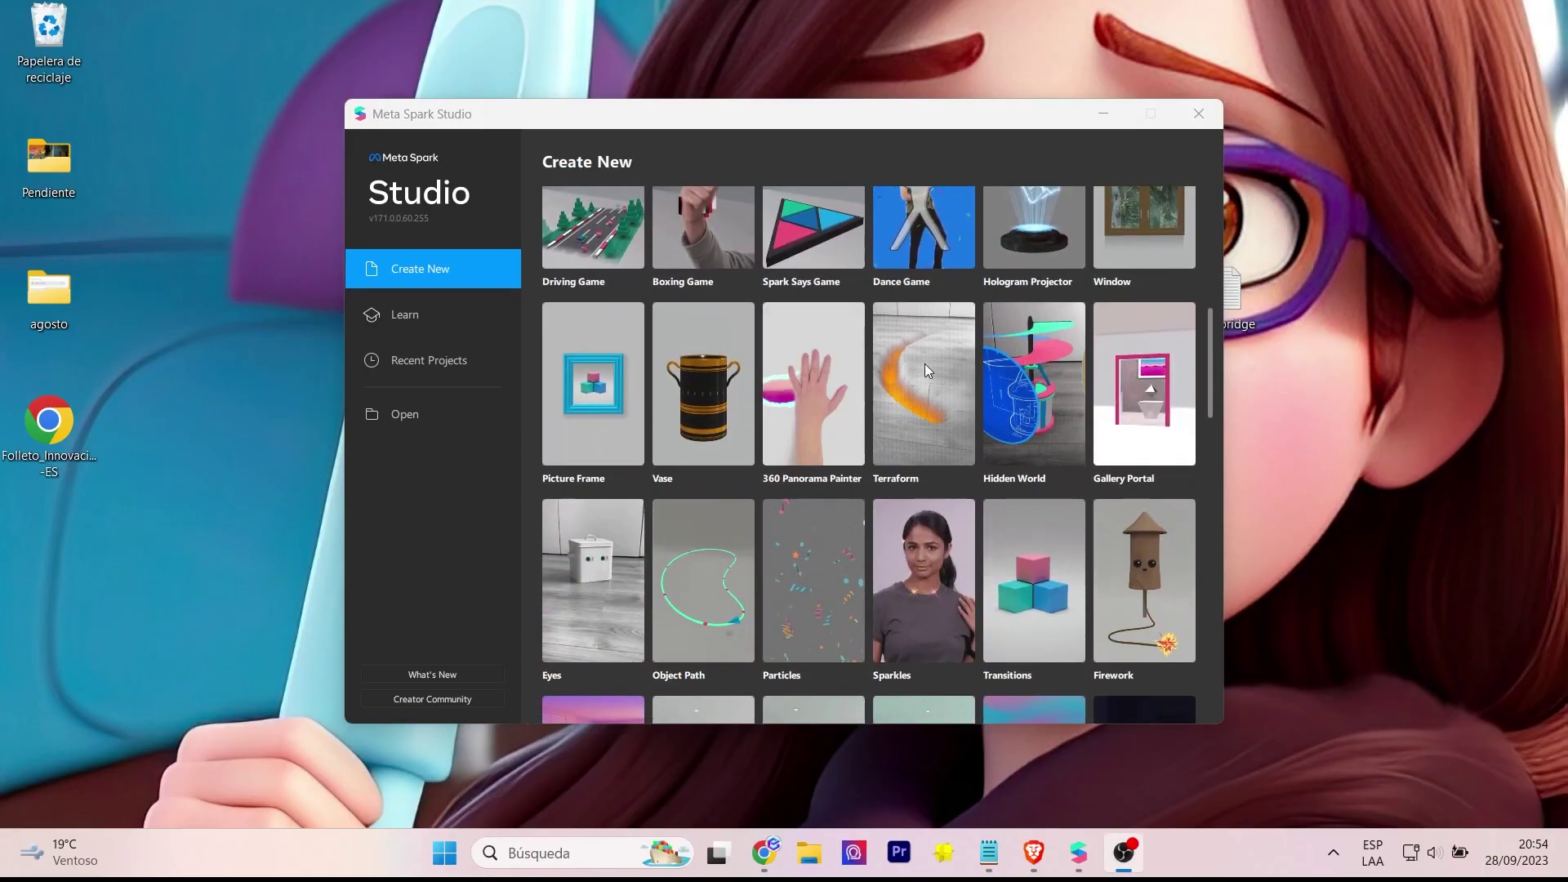
left_click(802, 379)
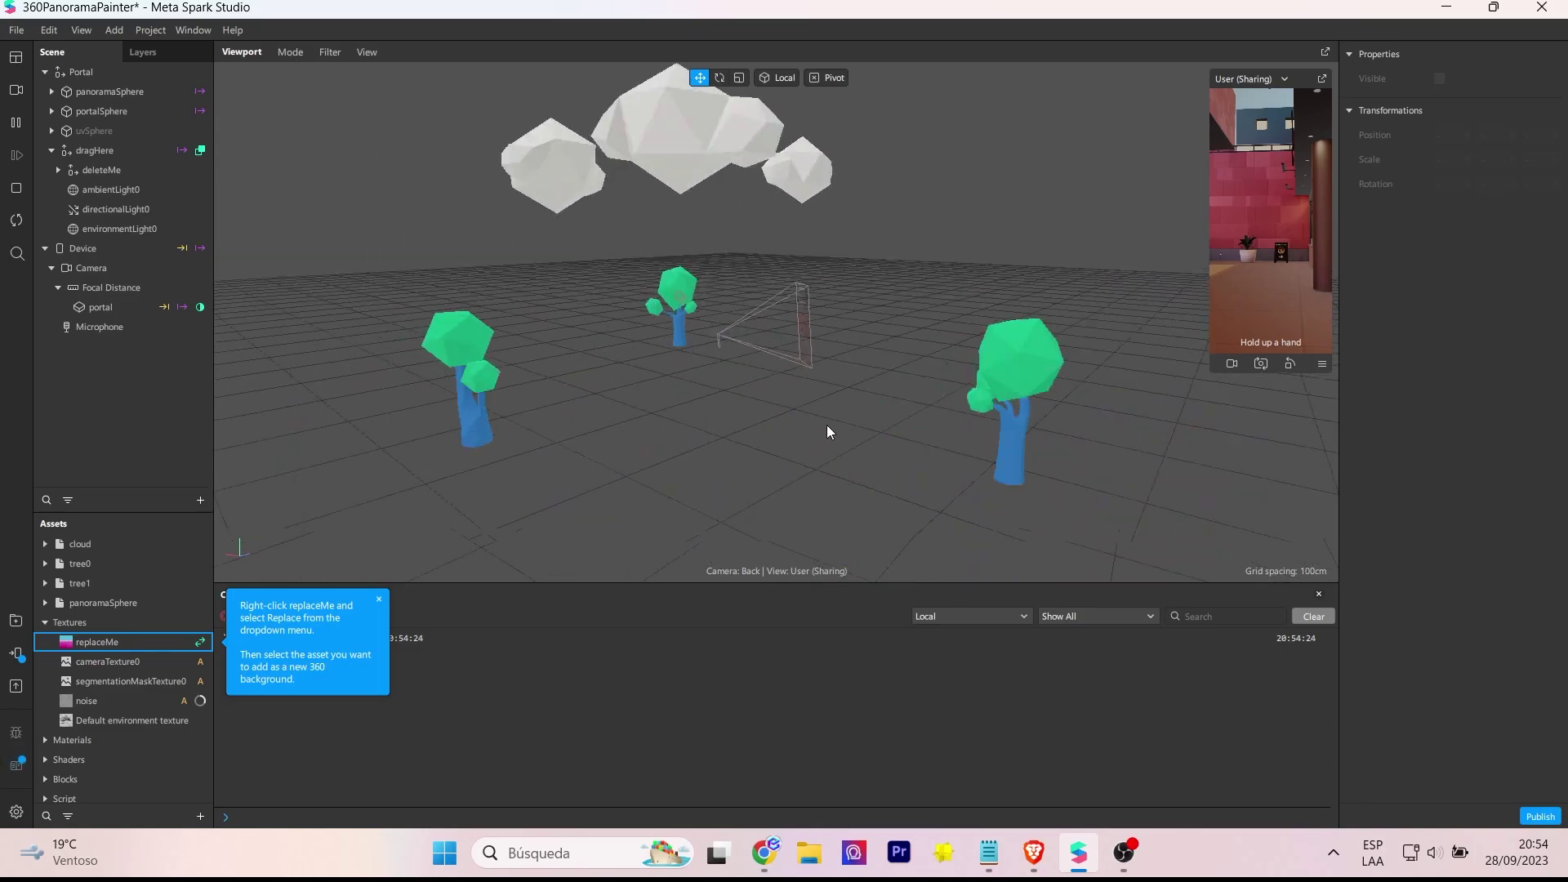
Inspect dragHere, deleteMe, Device and portal, then frame and orbit the view around the portal
left_click(110, 153)
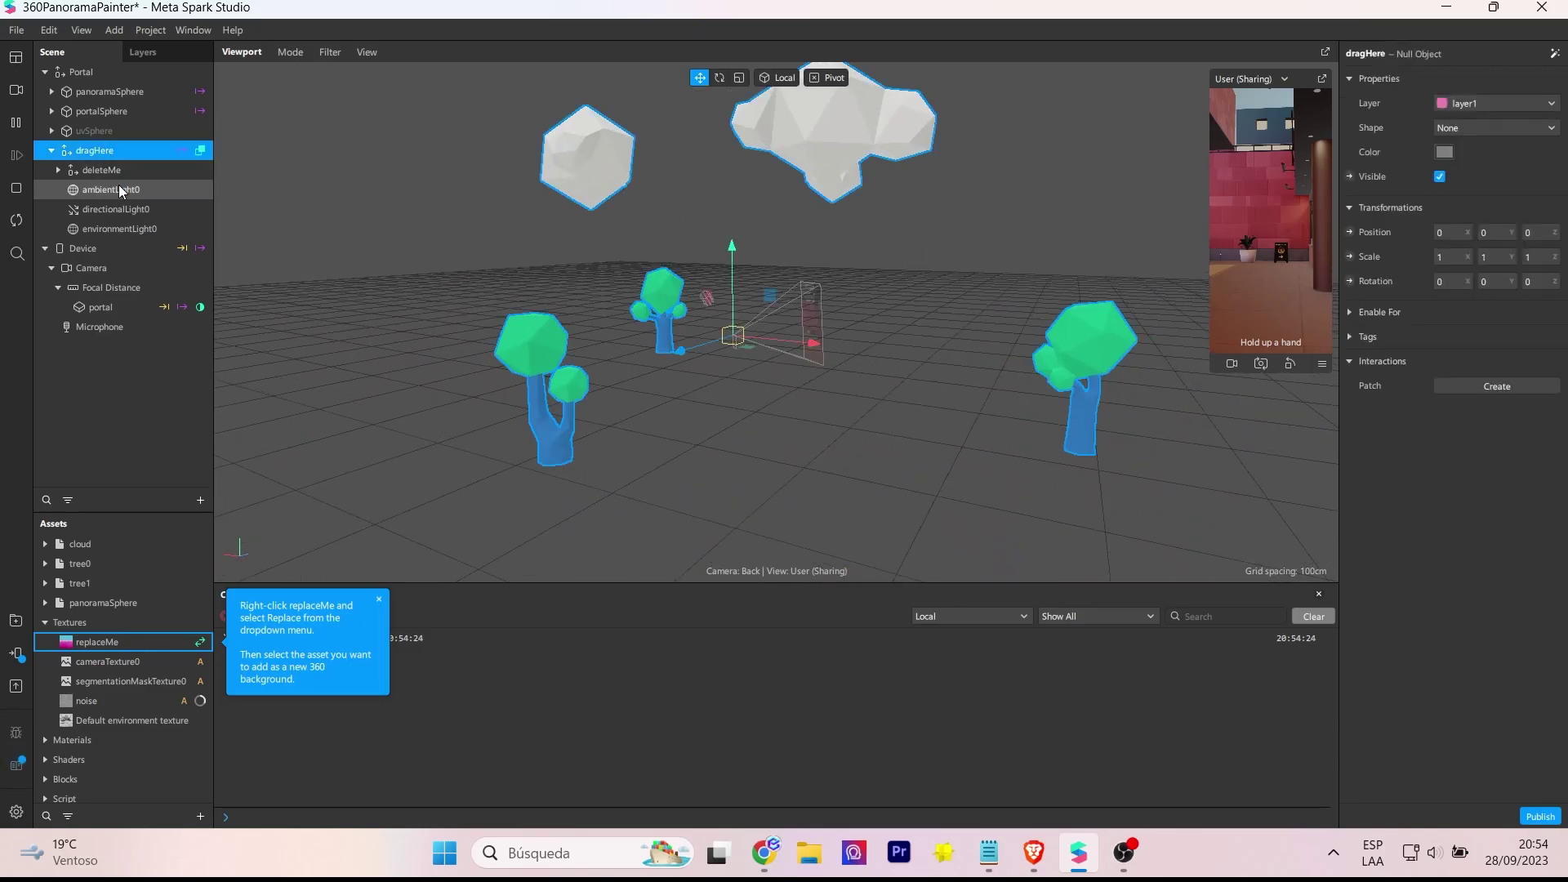
left_click(111, 172)
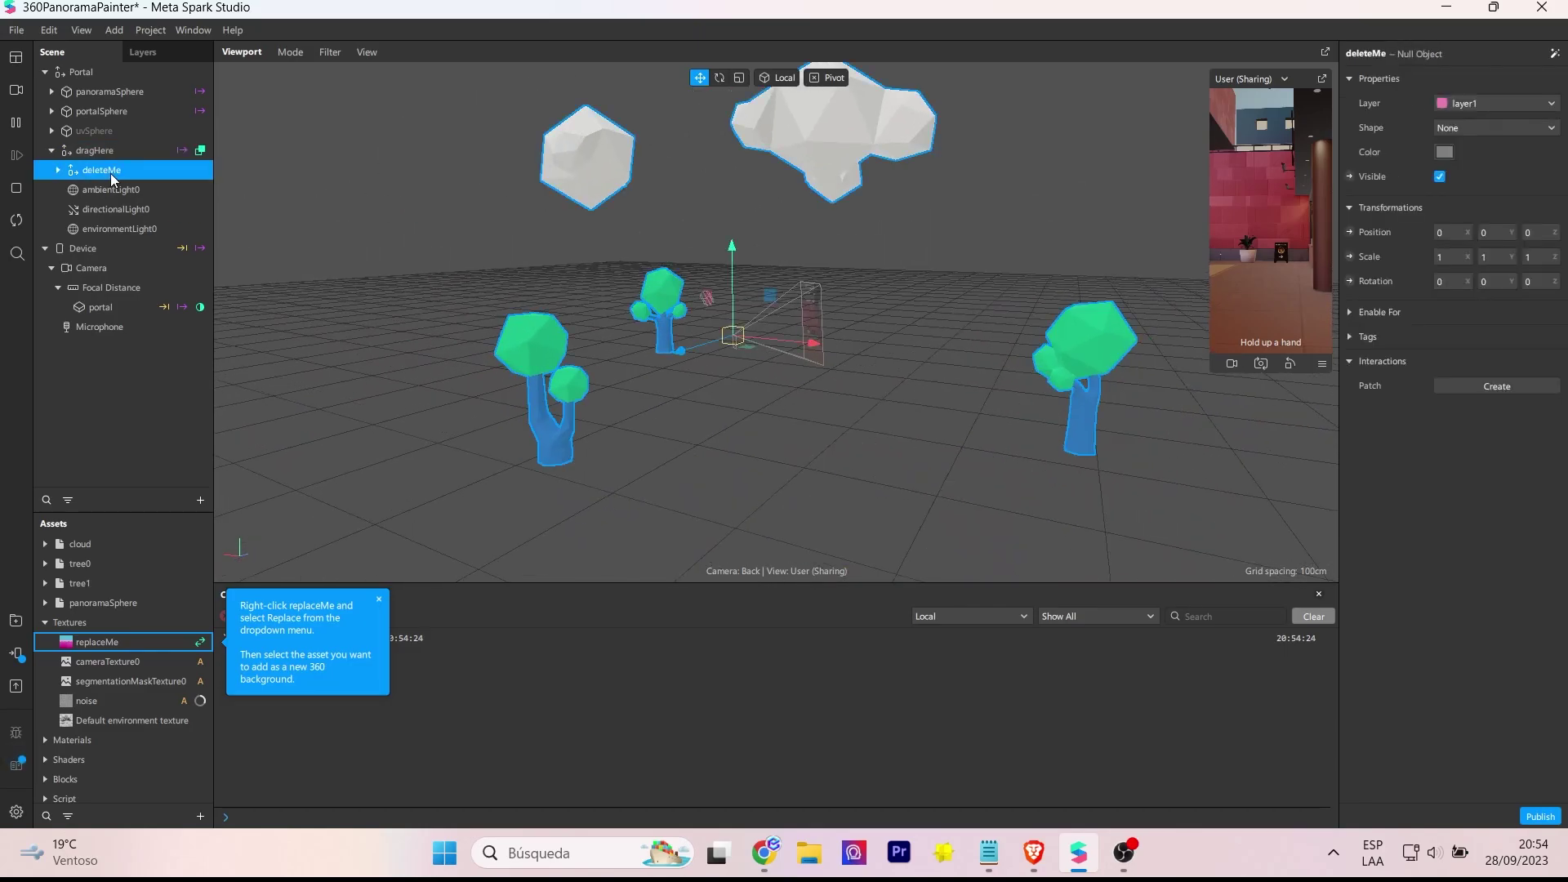
left_click(115, 252)
left_click(113, 308)
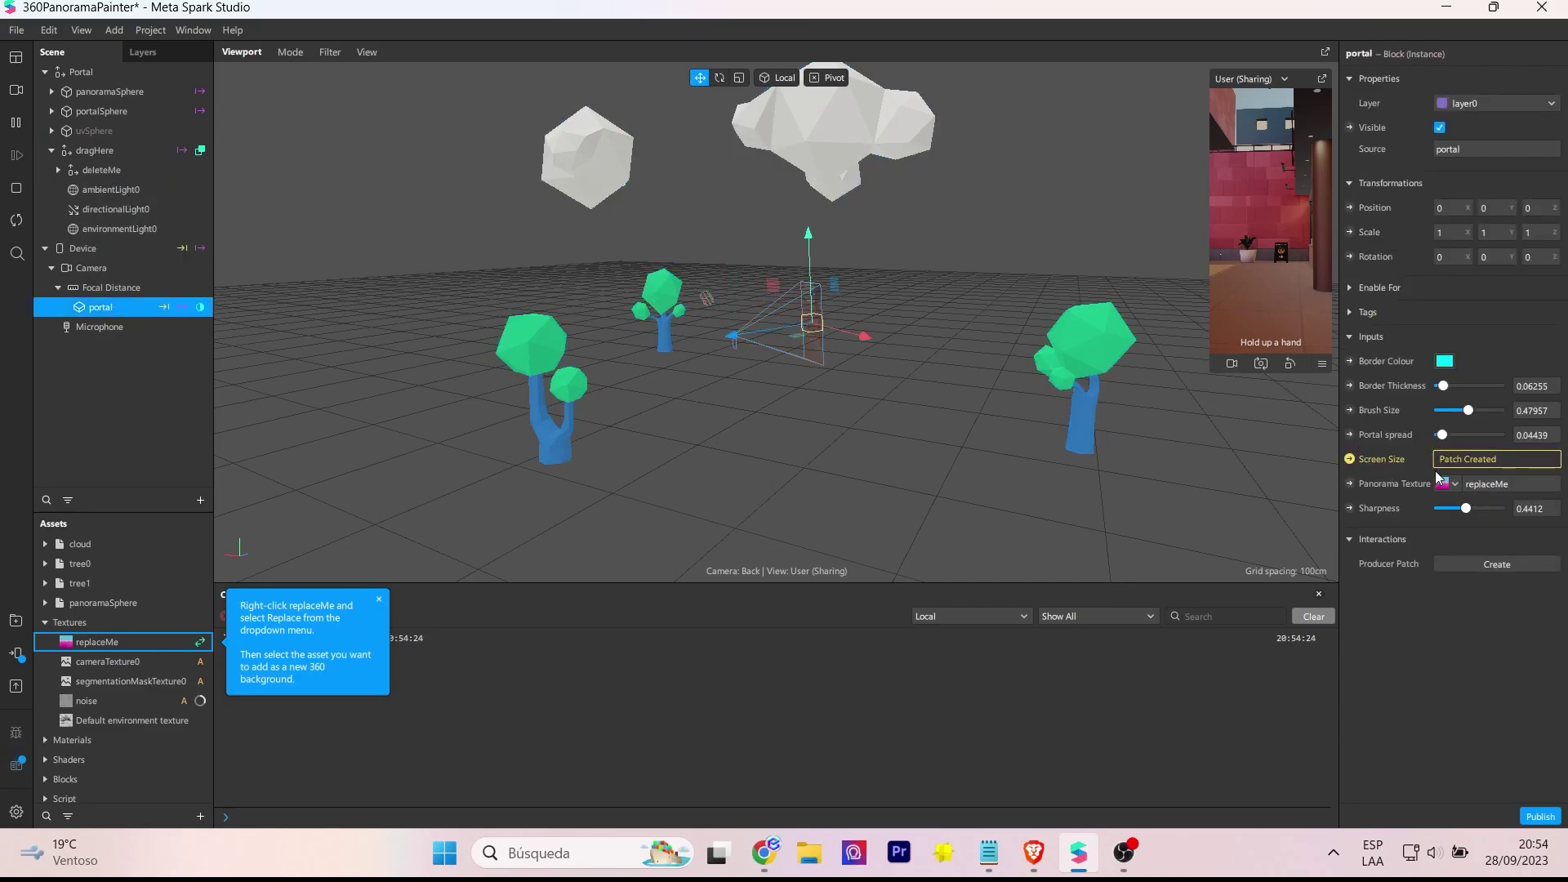
key("f")
mouse_move(840, 402)
right_mouse_down()
mouse_move(821, 454)
mouse_move(934, 394)
right_mouse_up()
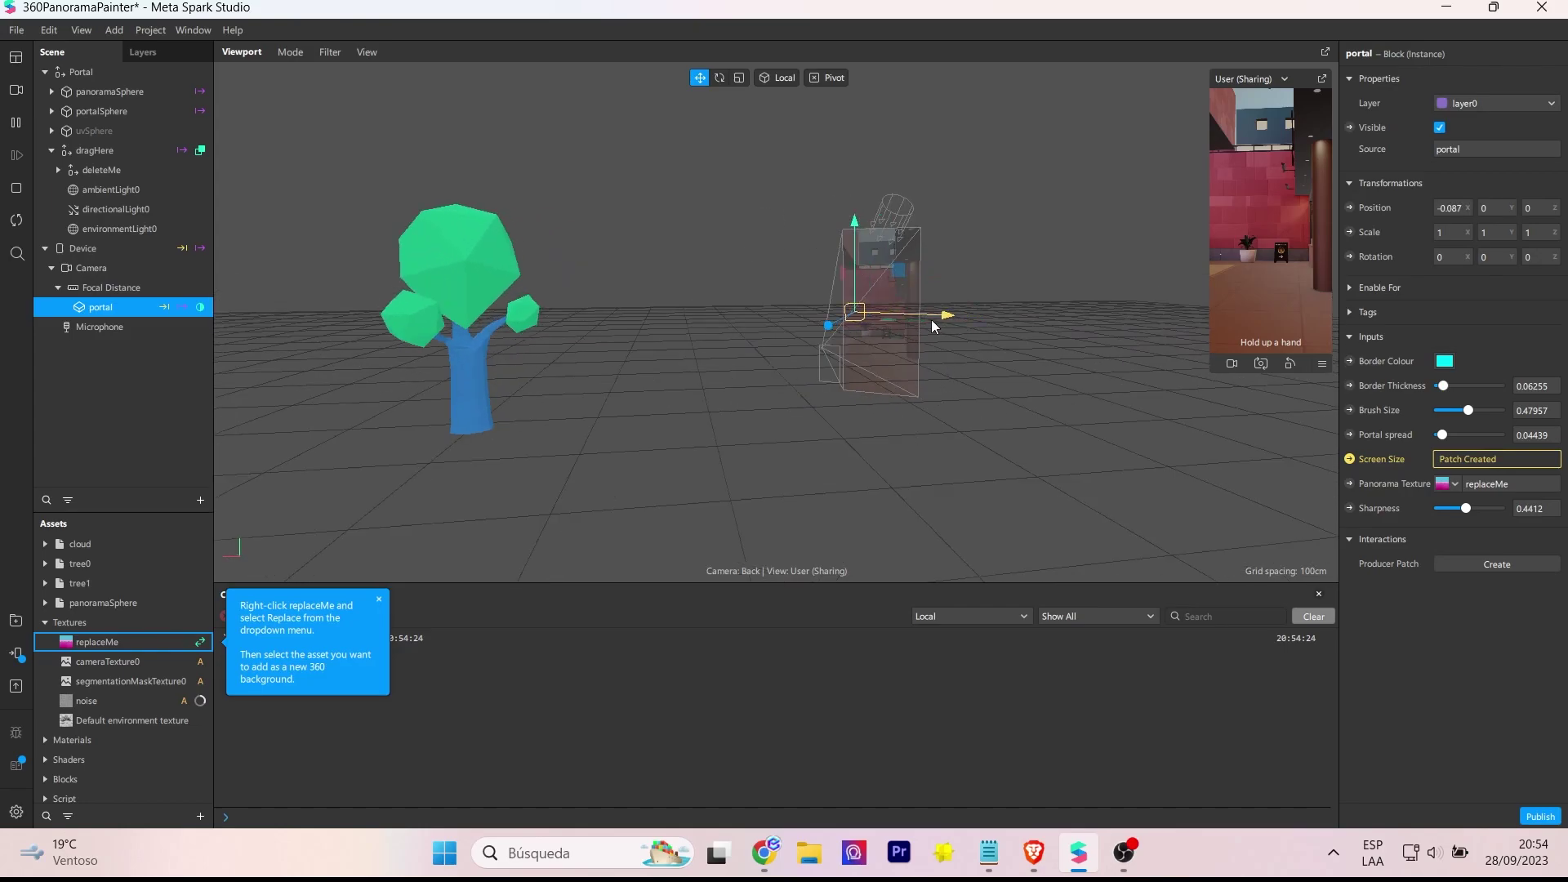
left_click_drag(1271, 205, 1300, 236)
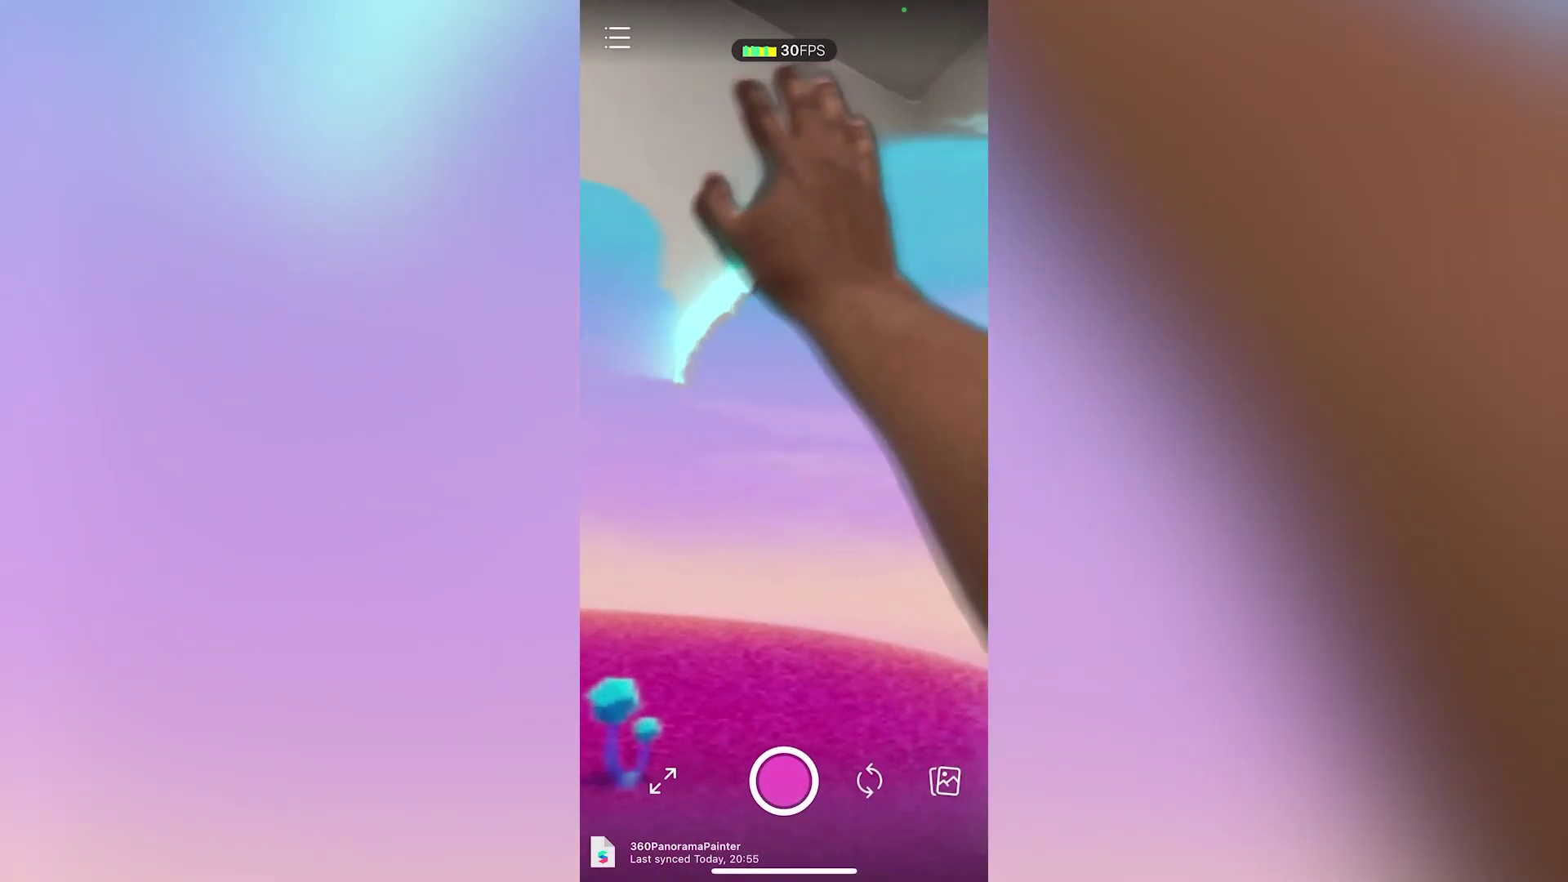
Scroll down after painting the pink panoramic landscape into the room on the phone
scroll(1067, 469, "down", 1)
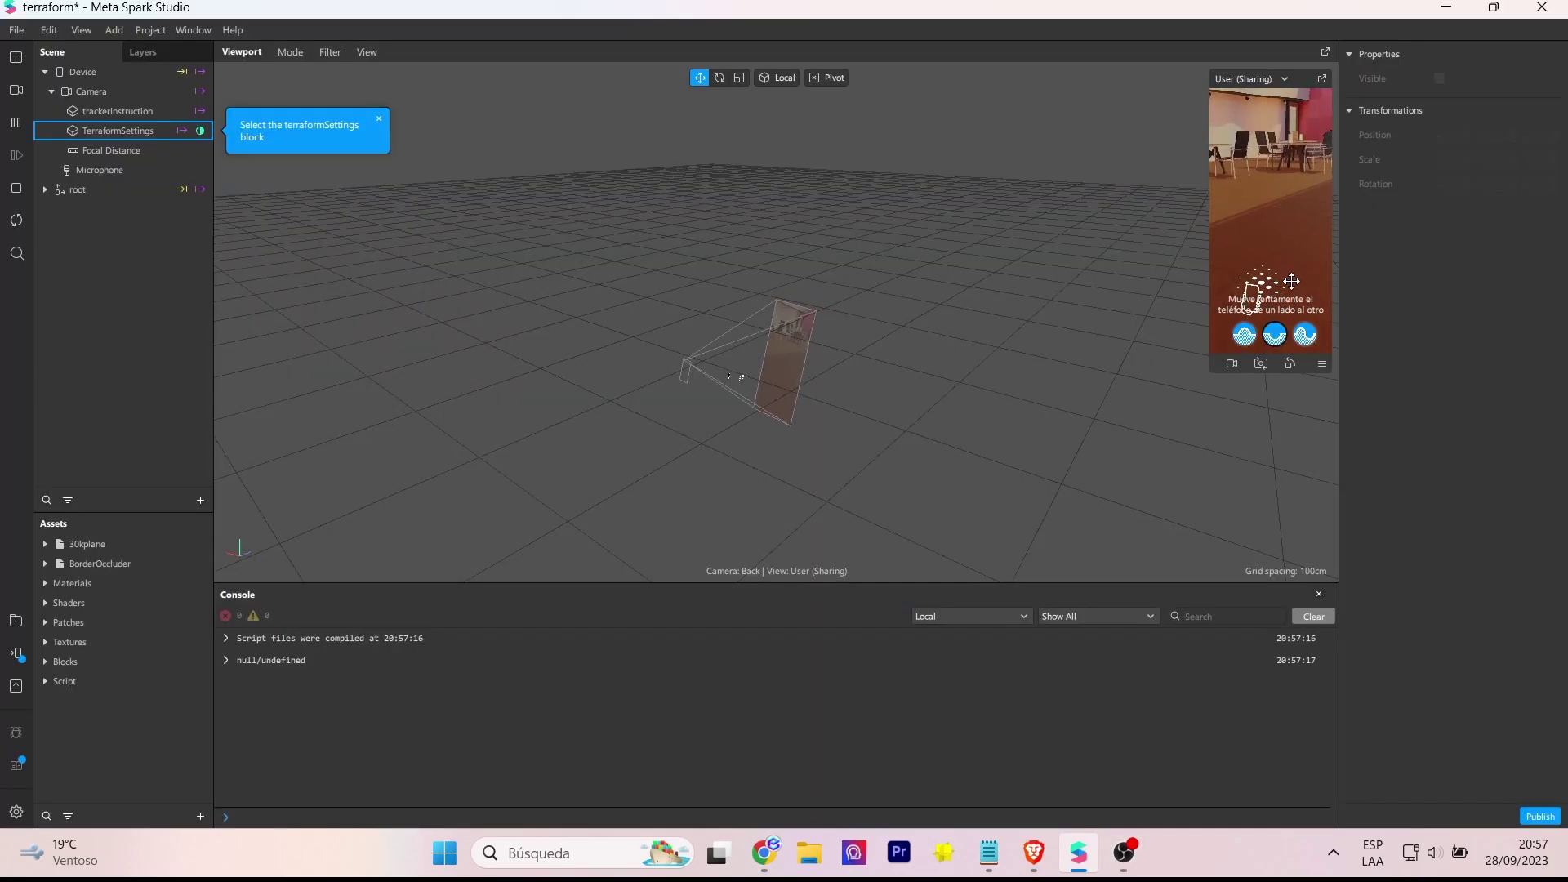
Turn on Simulate Touch in the preview and select TerraformSettings to view its inputs
left_click(1321, 362)
left_click(1349, 367)
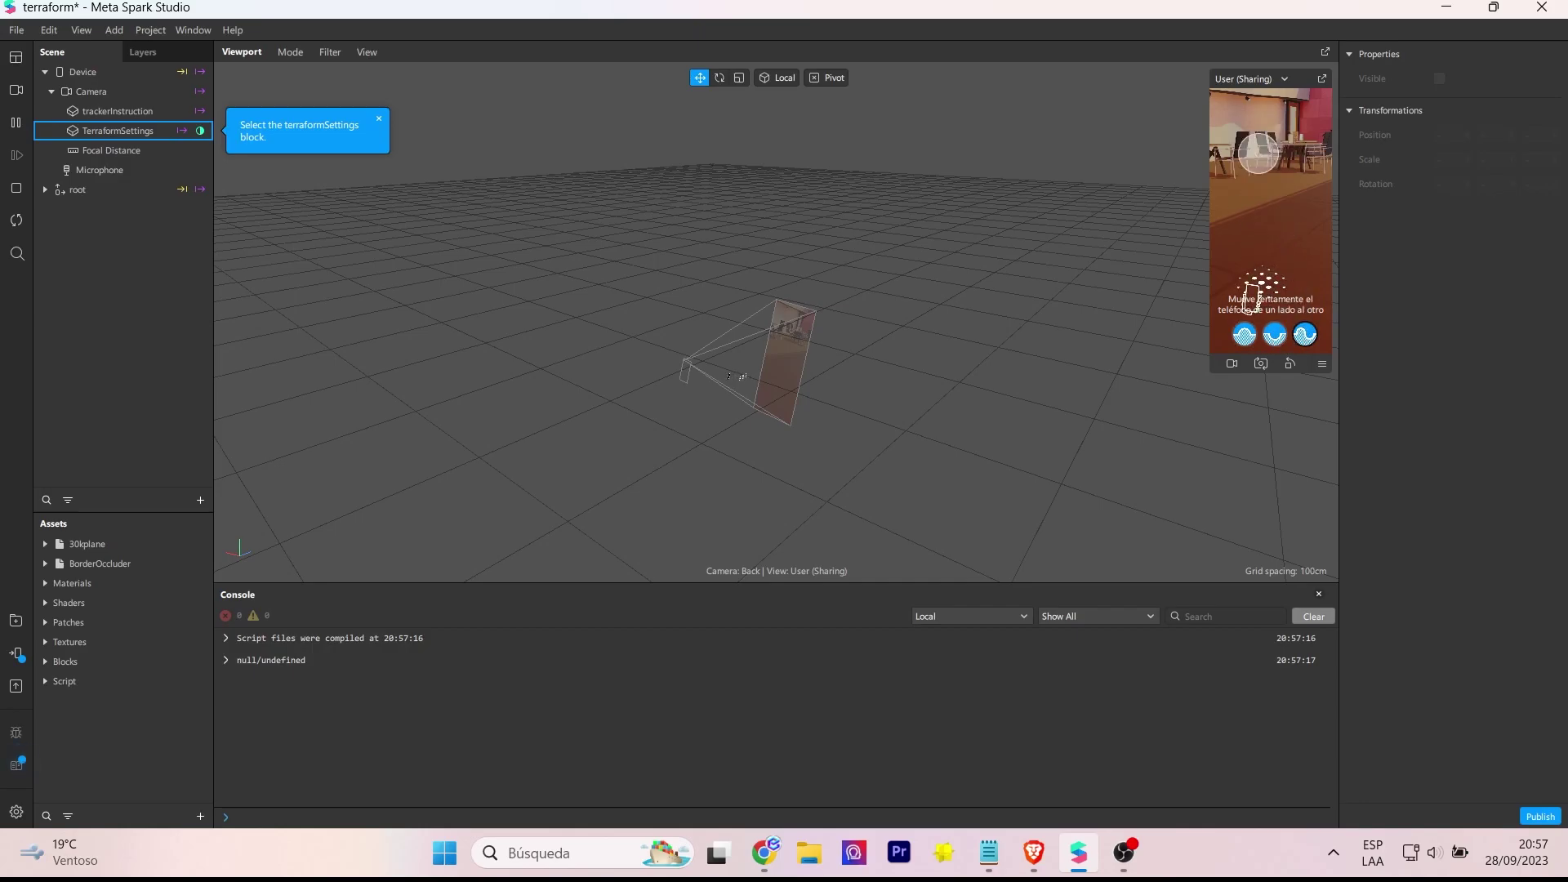
left_click(100, 134)
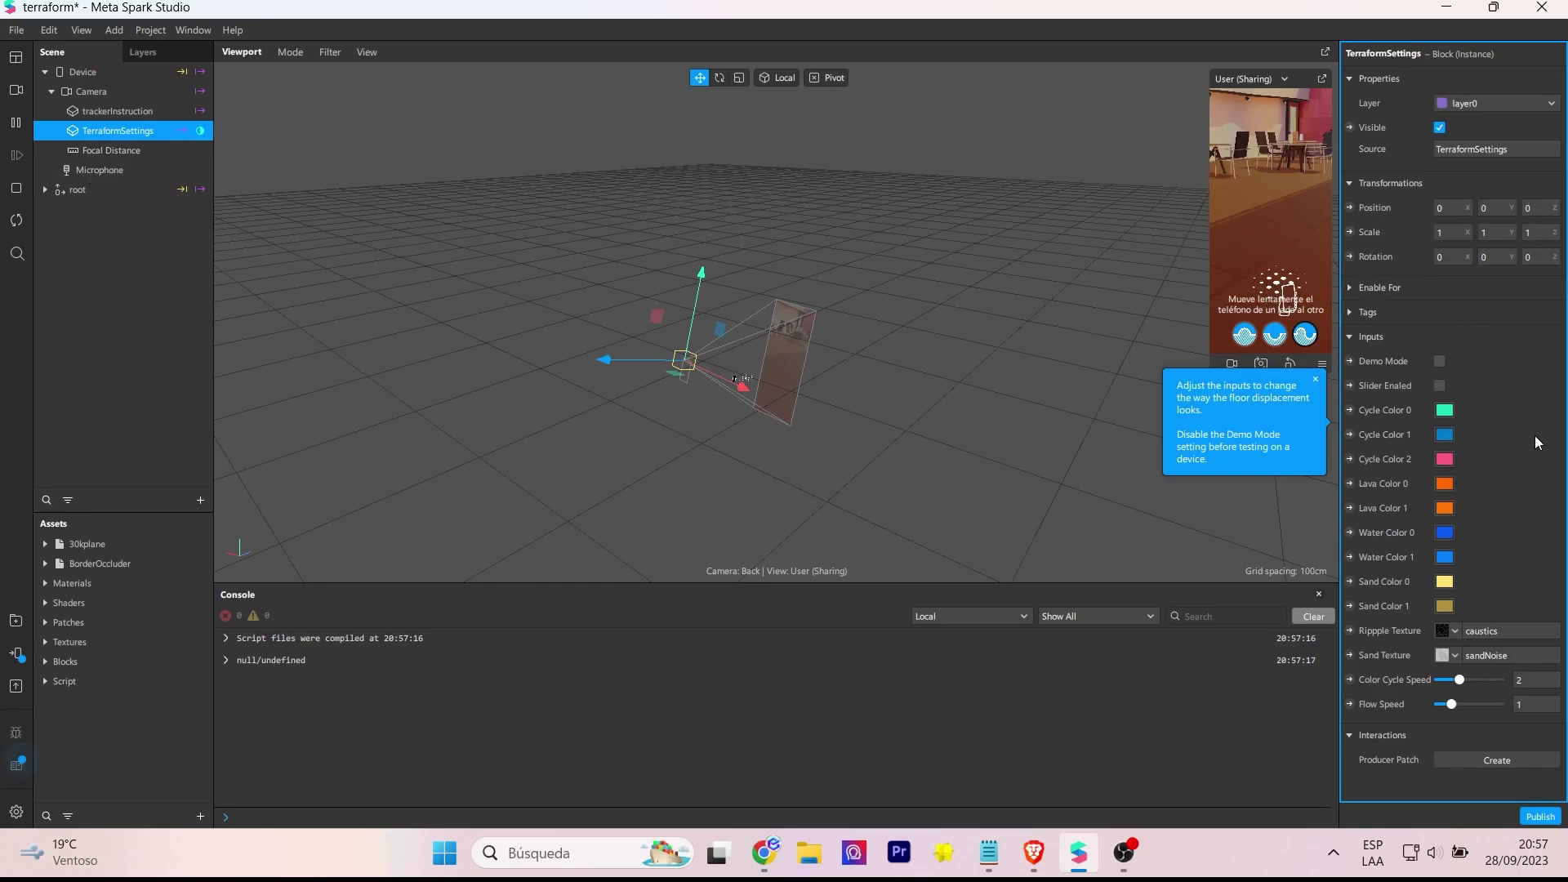
Expand root, inspect trackingVizRoot, select the 30kplane Plane mesh, and expand BorderOccluder
left_click(47, 189)
left_click(96, 249)
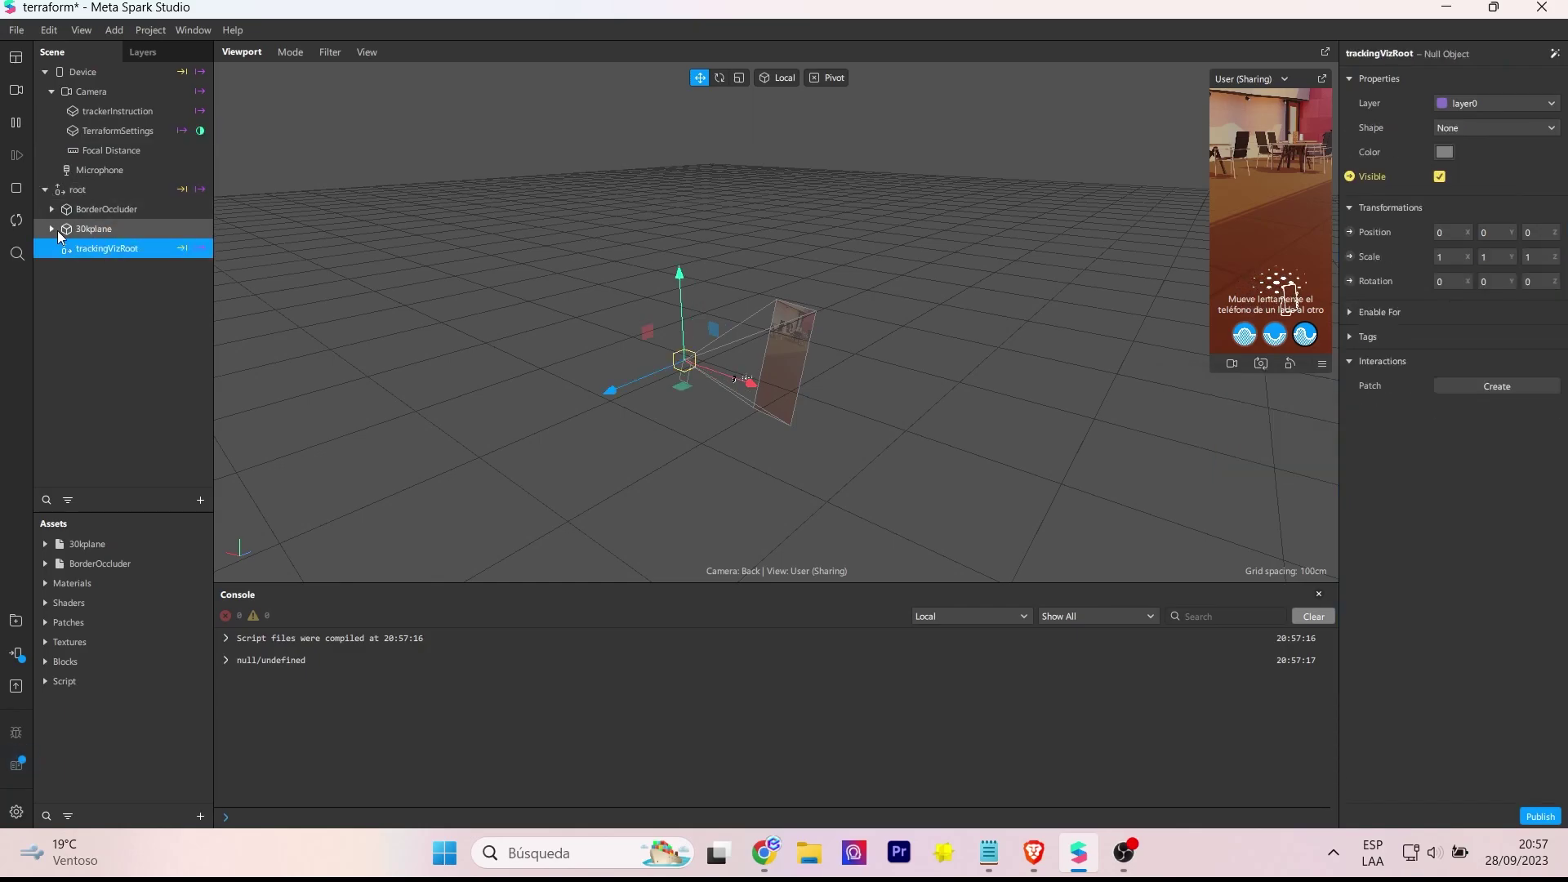
left_click(52, 229)
left_click(85, 249)
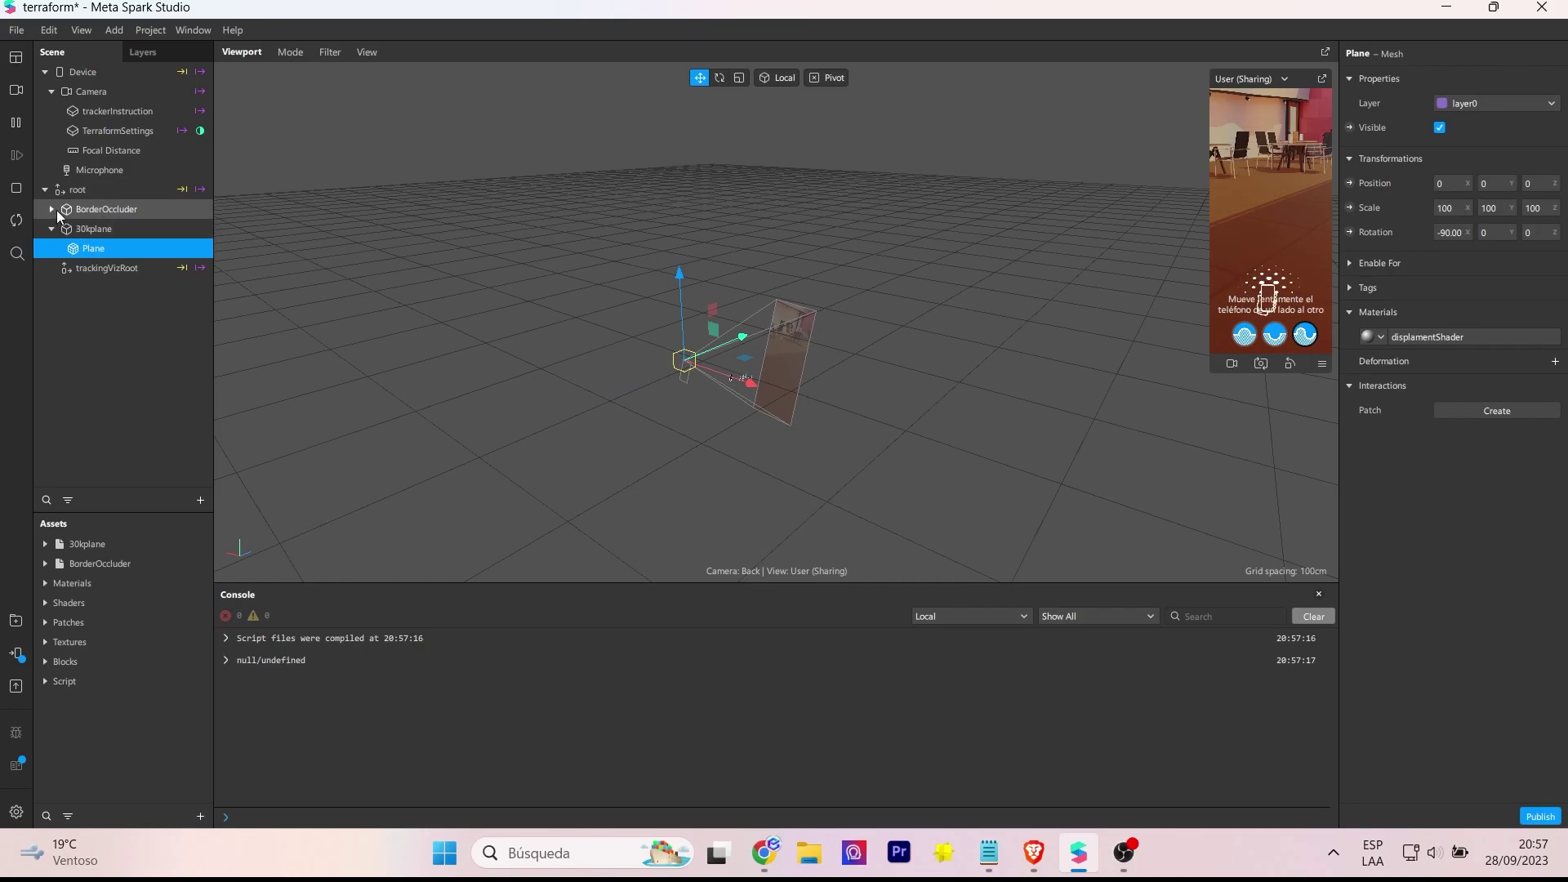
left_click(52, 209)
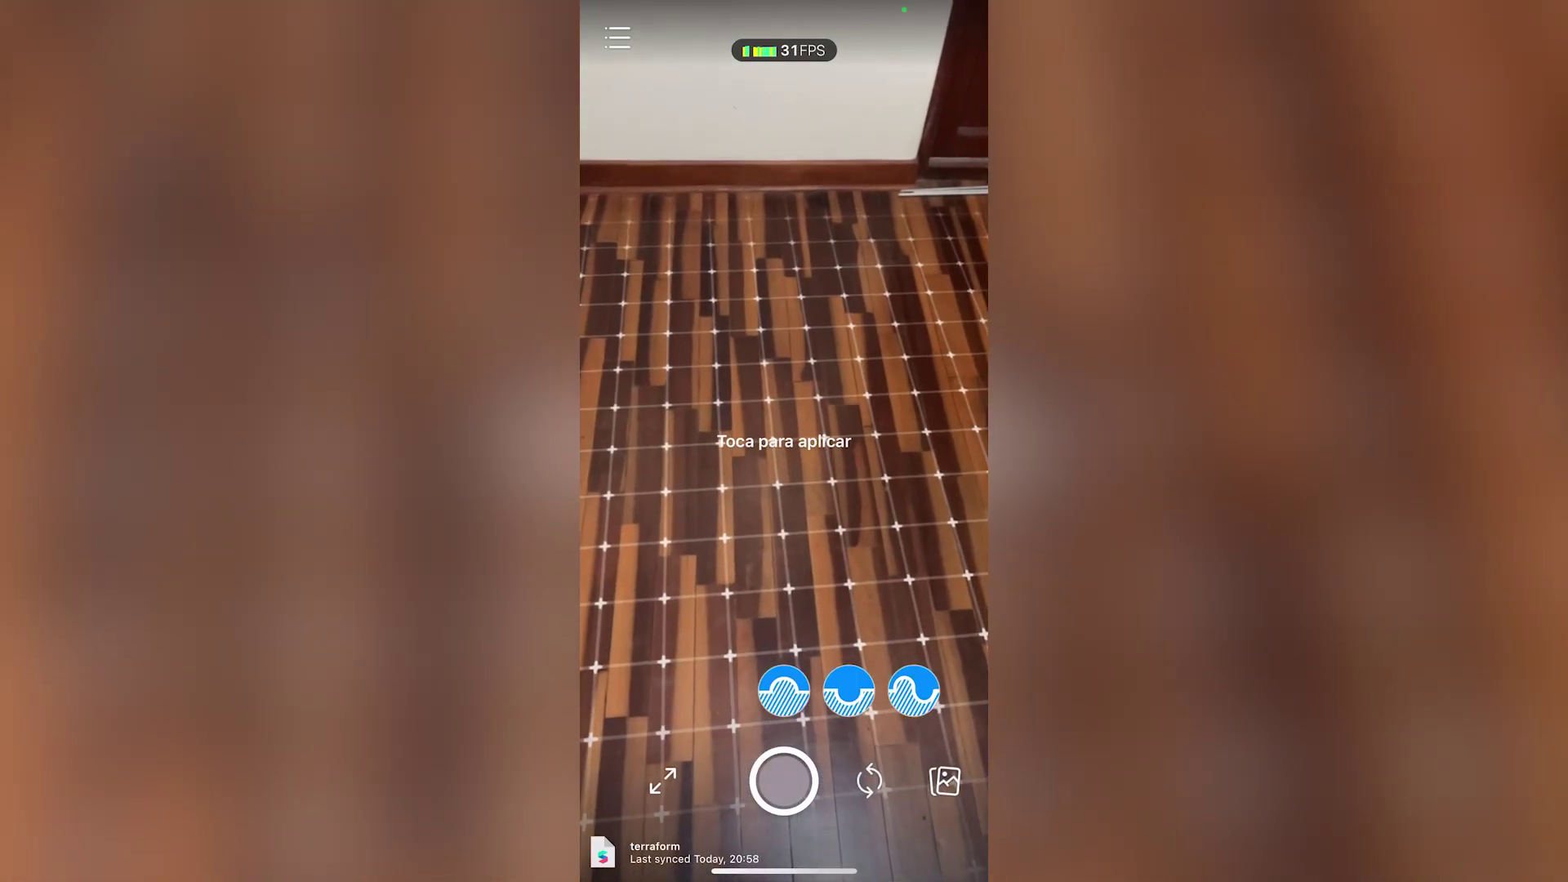